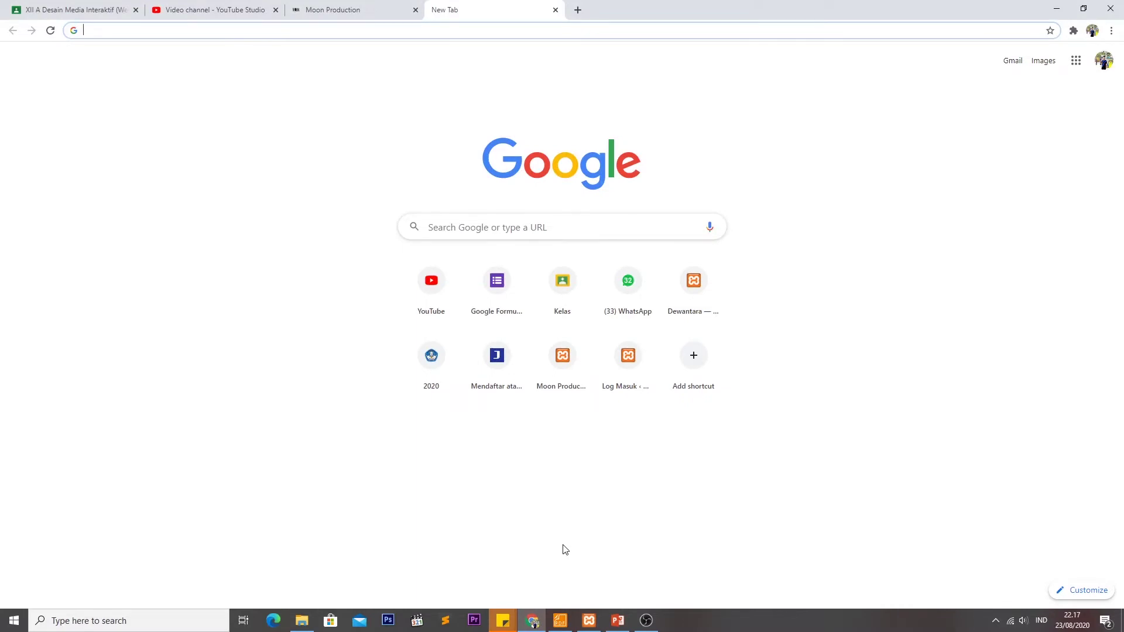
Step: Open the Dewantara WordPress profile admin page at localhost/Dewantara/wp-admin/profile.php
{"action": "type", "text": "localhost"}
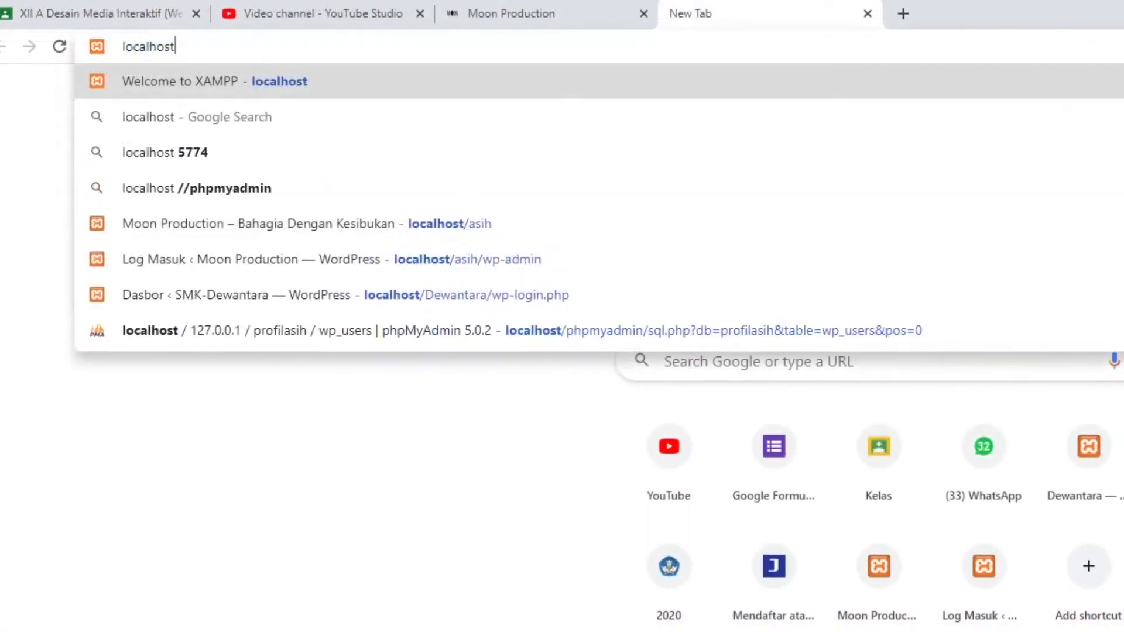
{"action": "type", "text": "/D"}
{"action": "key", "text": "Right"}
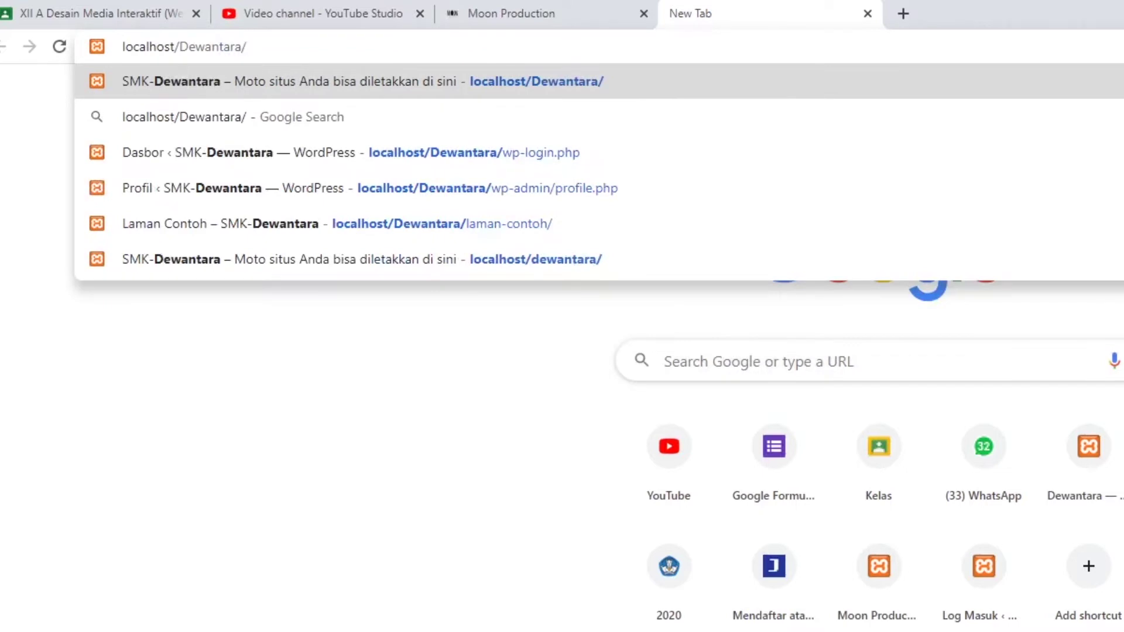
{"action": "type", "text": "wp"}
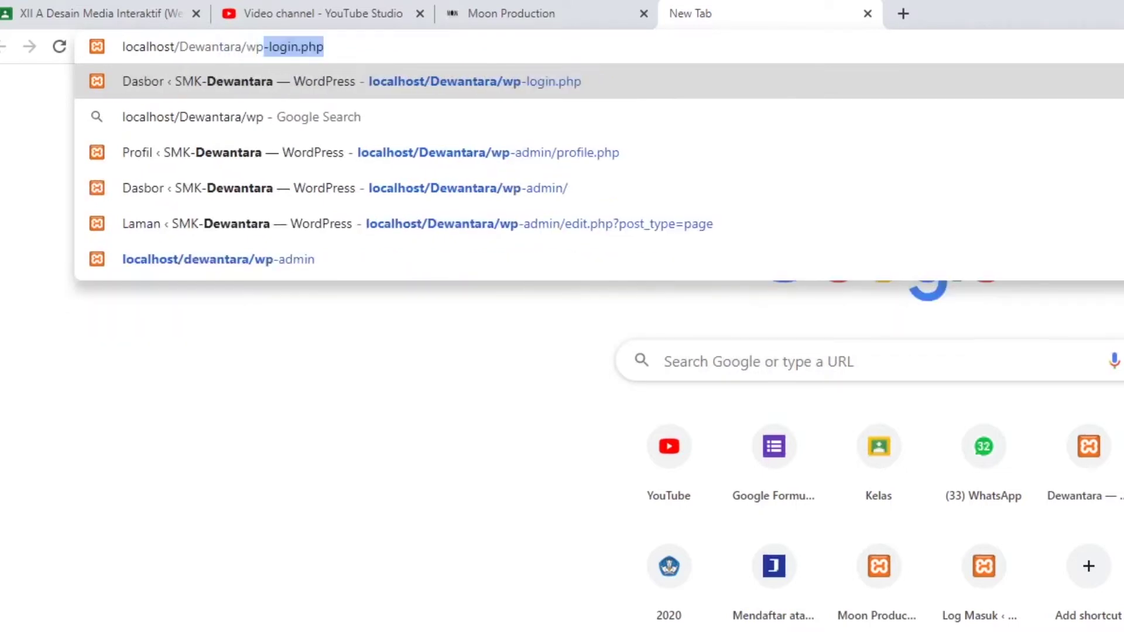
{"action": "key", "text": "BackSpace"}
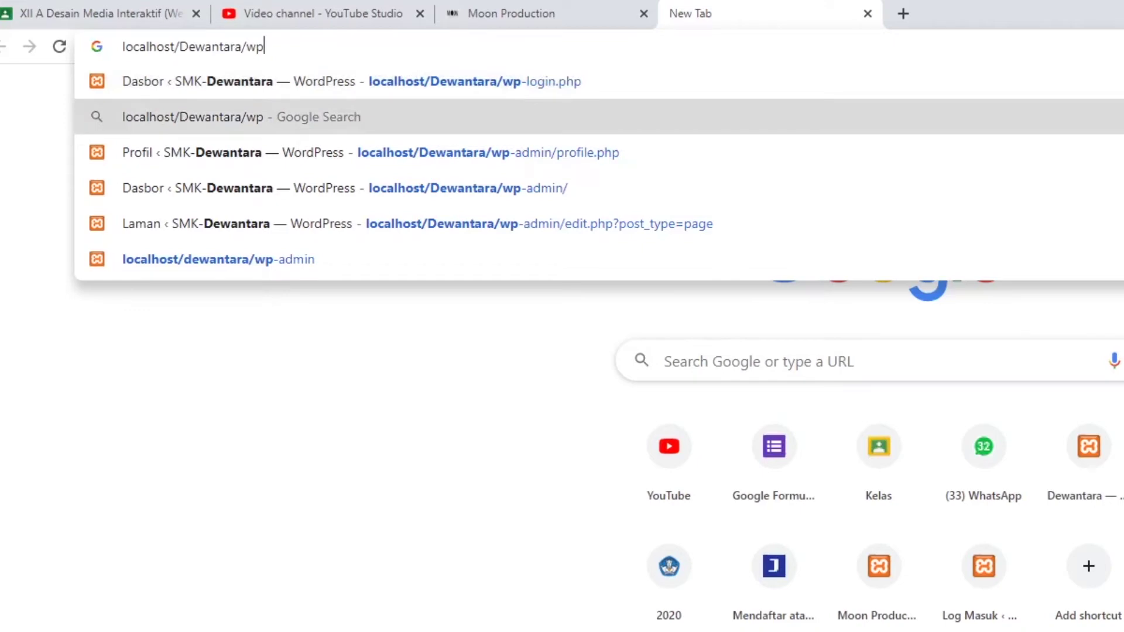
{"action": "type", "text": "-a"}
{"action": "key", "text": "Right"}
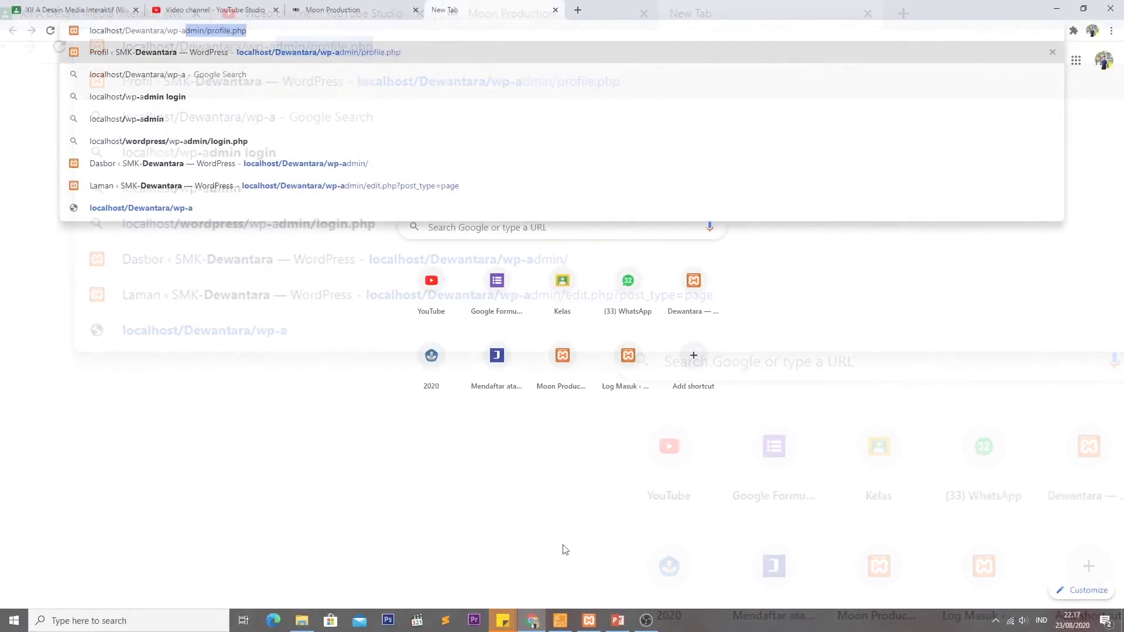
{"action": "key", "text": "Return"}
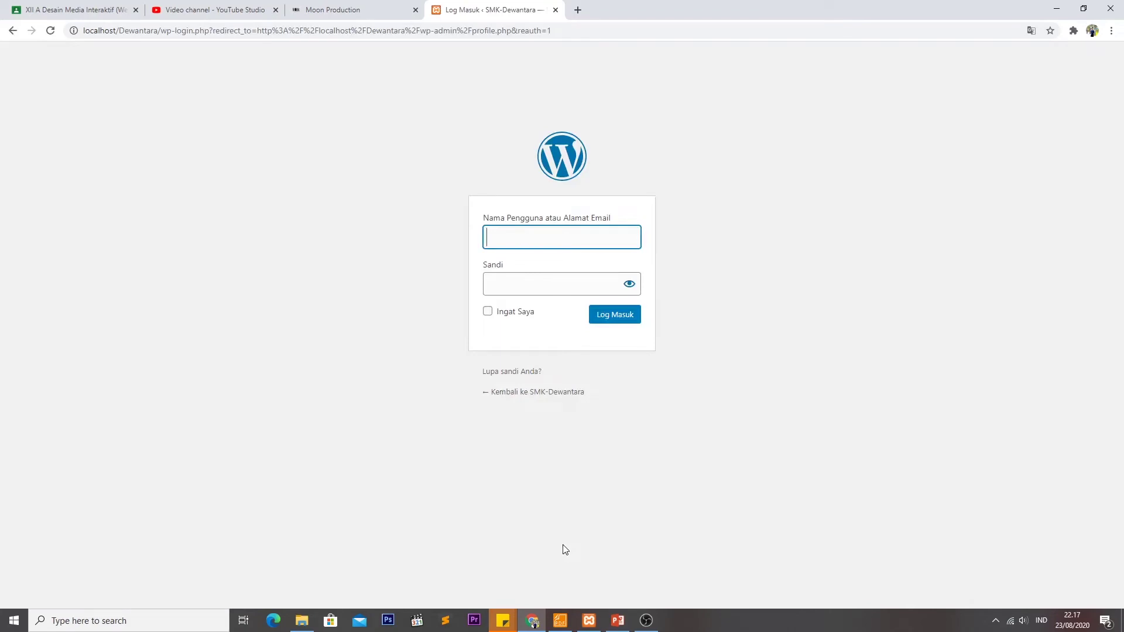
Step: Log in to WordPress with the SMKDewantara username and the account password
{"action": "type", "text": "Sm"}
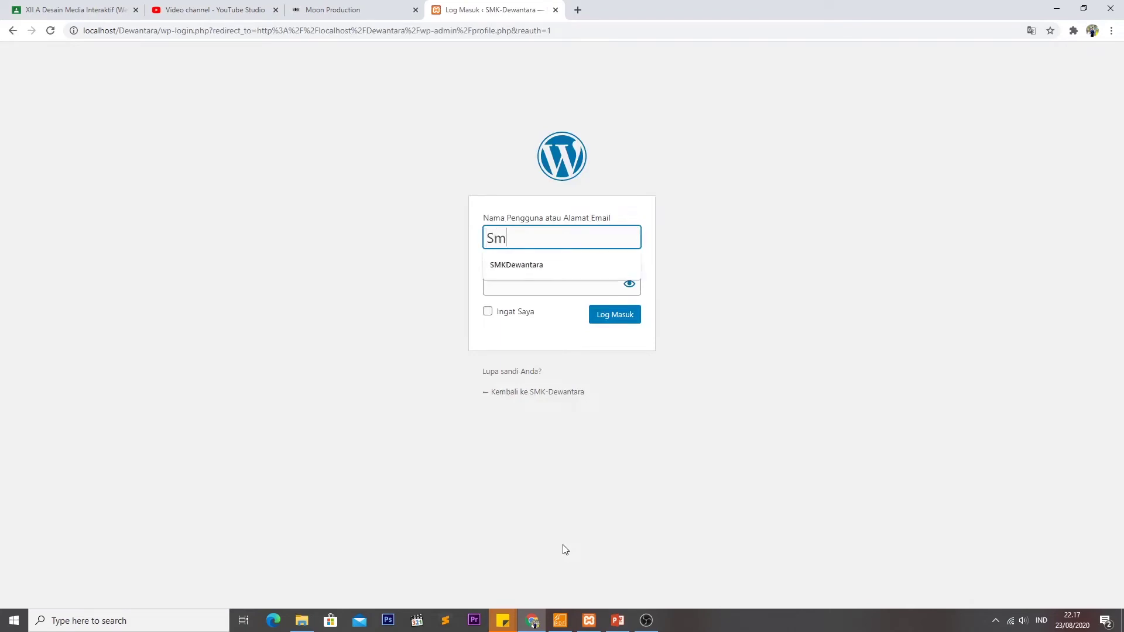
{"action": "type", "text": "k"}
{"action": "key", "text": "Down"}
{"action": "key", "text": "Return"}
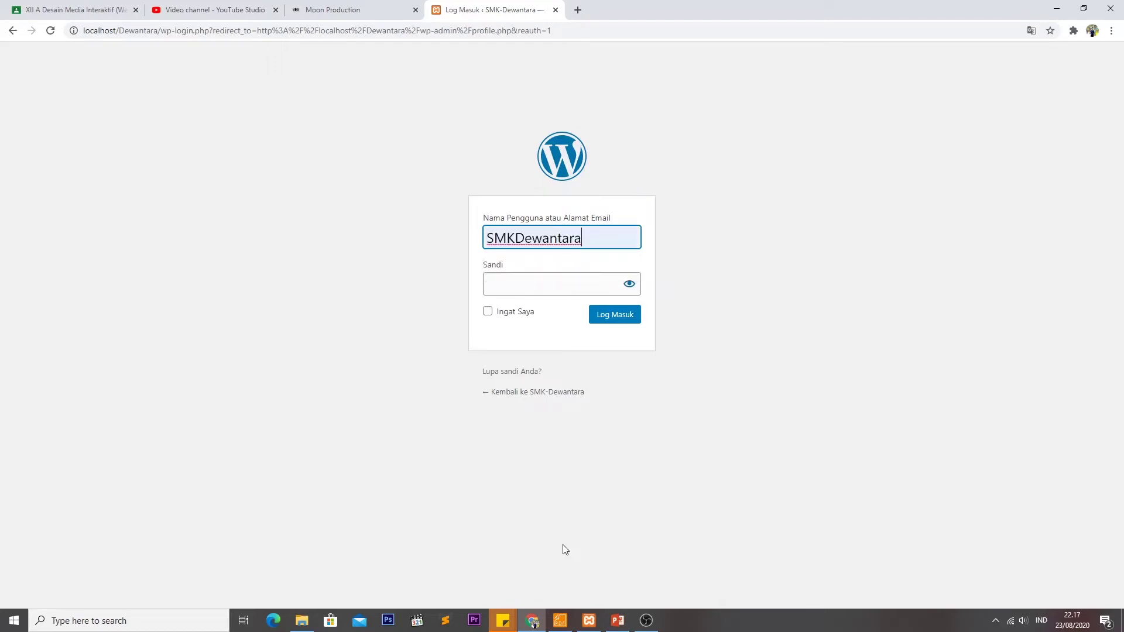
{"action": "key", "text": "Tab"}
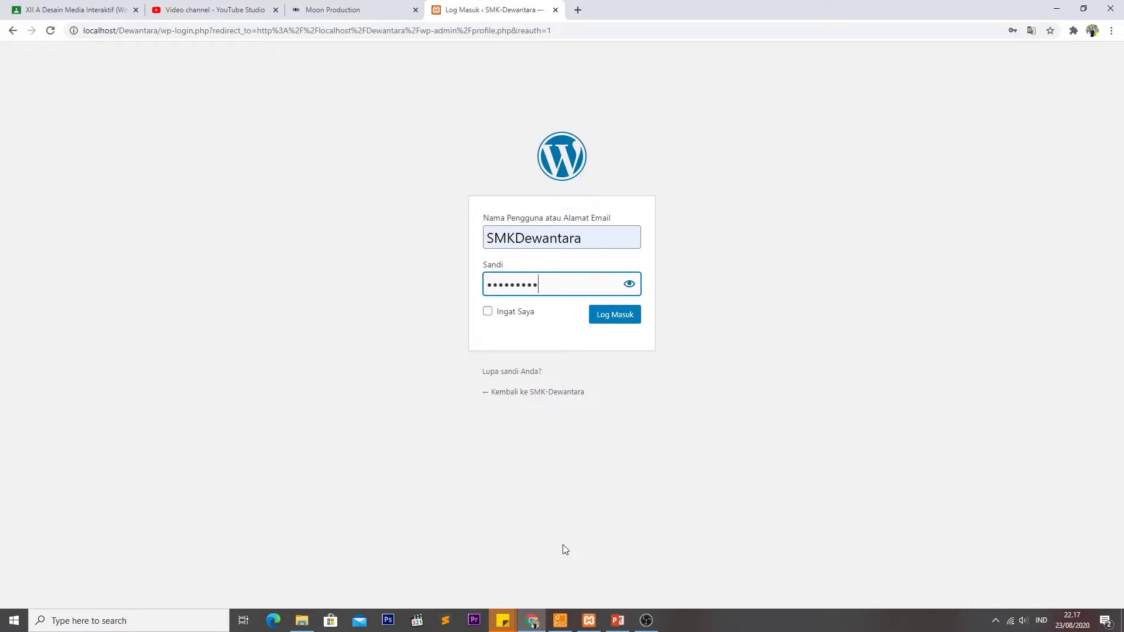
{"action": "key", "text": "Return"}
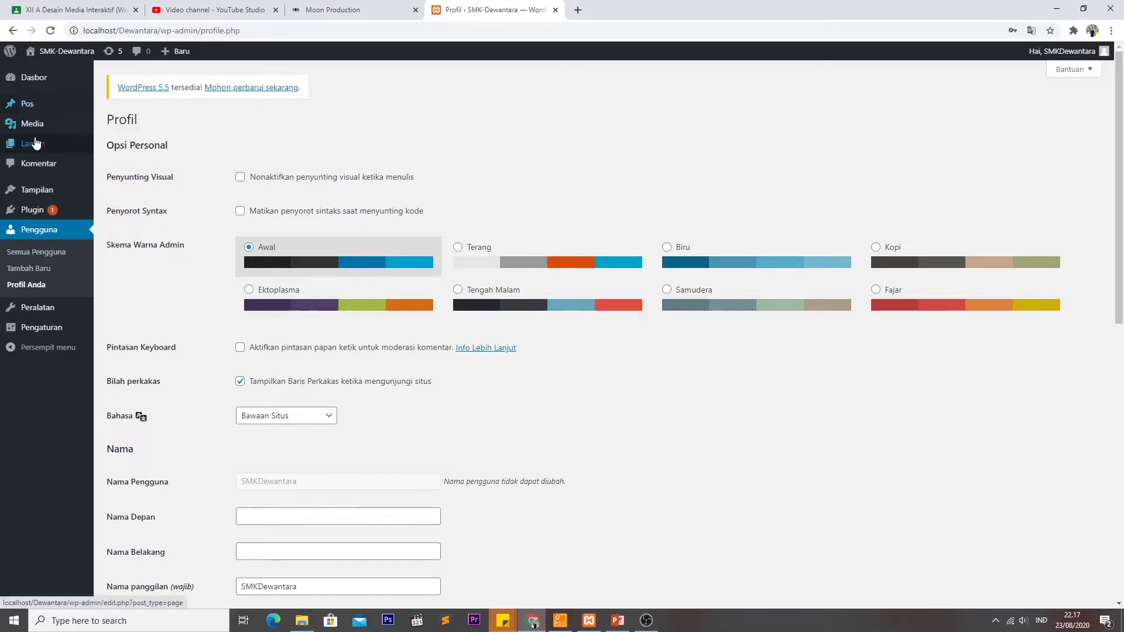
Step: Move the existing Kegiatan MPLS and Laman Contoh pages to the trash
{"action": "mouse_move", "coordinate": [45, 155]}
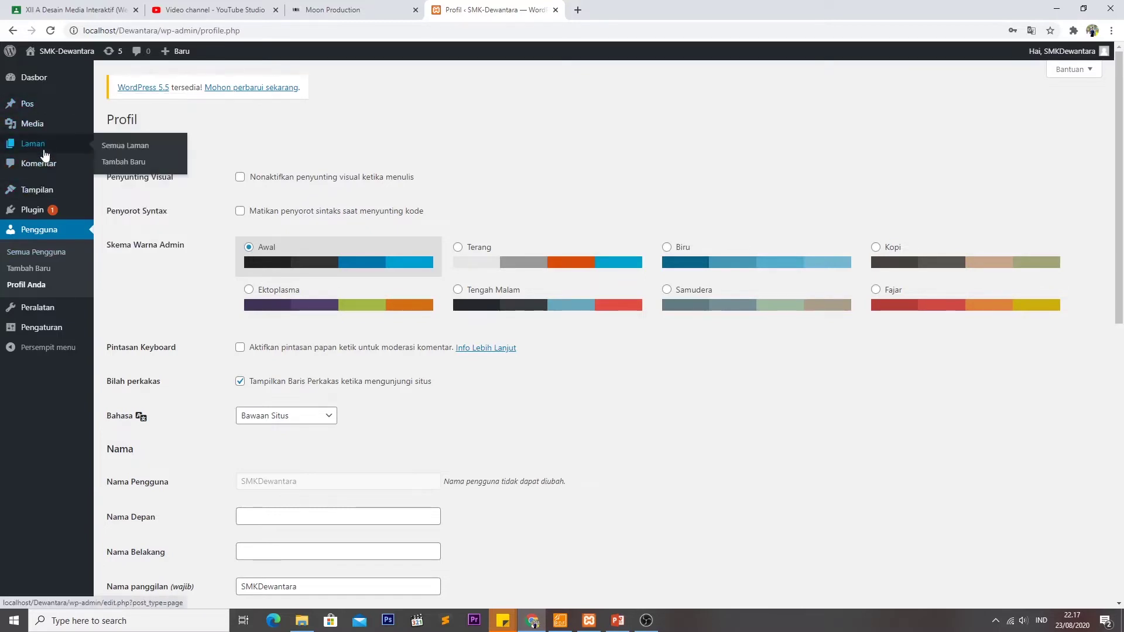
{"action": "left_click", "coordinate": [124, 145]}
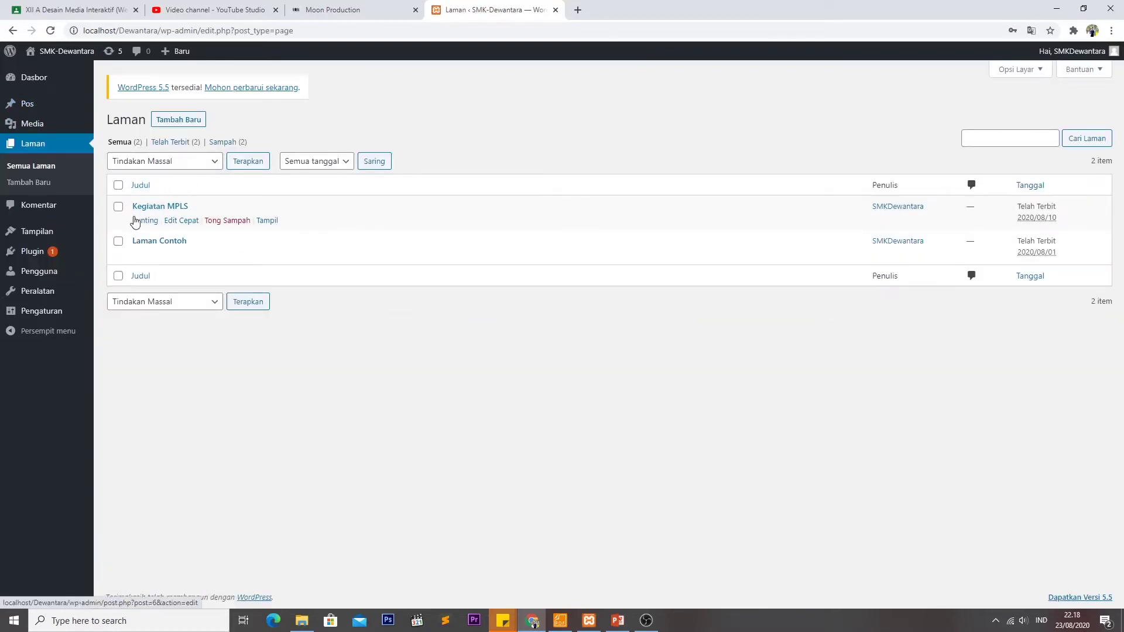
{"action": "left_click", "coordinate": [232, 222]}
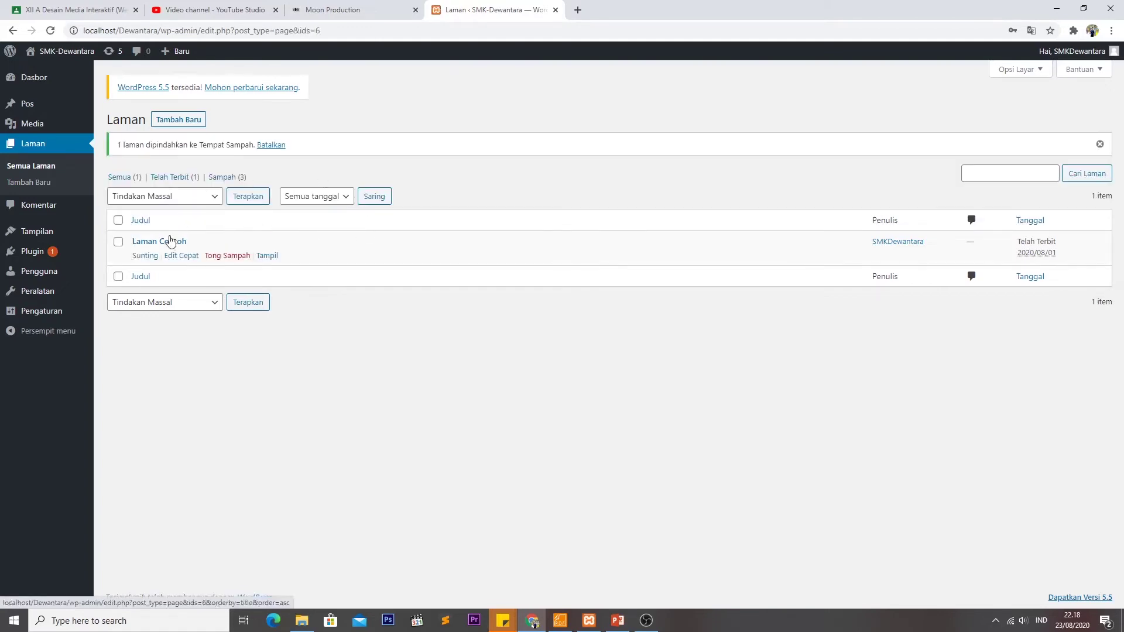
{"action": "left_click", "coordinate": [234, 256]}
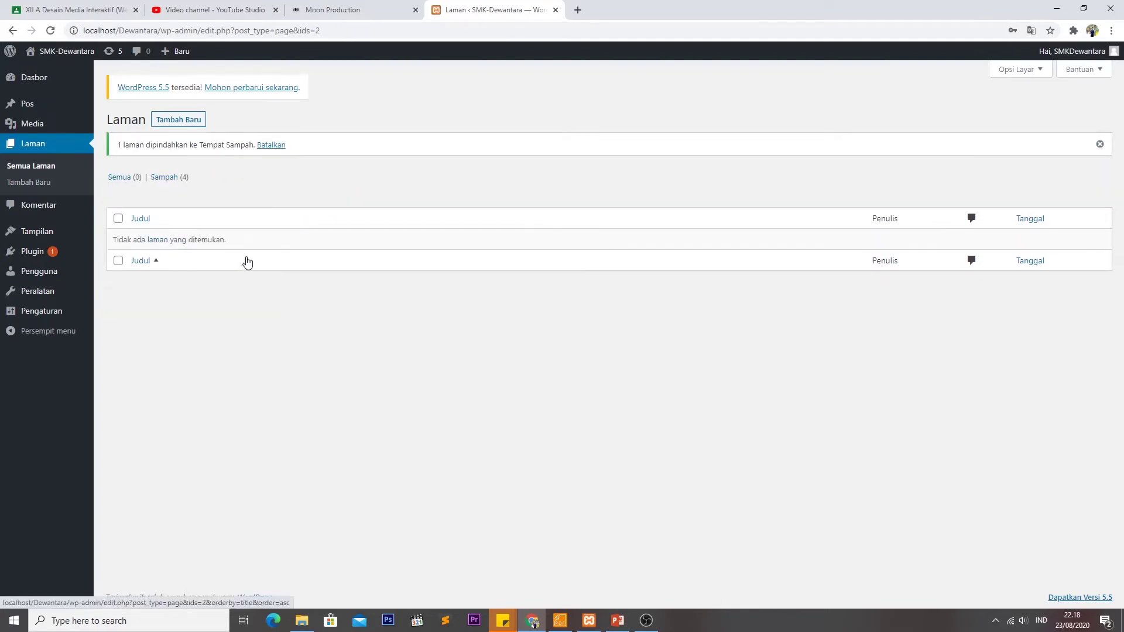
Step: Create a page titled Home and fill its body with the "Desain tidak selalu tentang karya" About text from the Moon Production site
{"action": "left_click", "coordinate": [42, 185]}
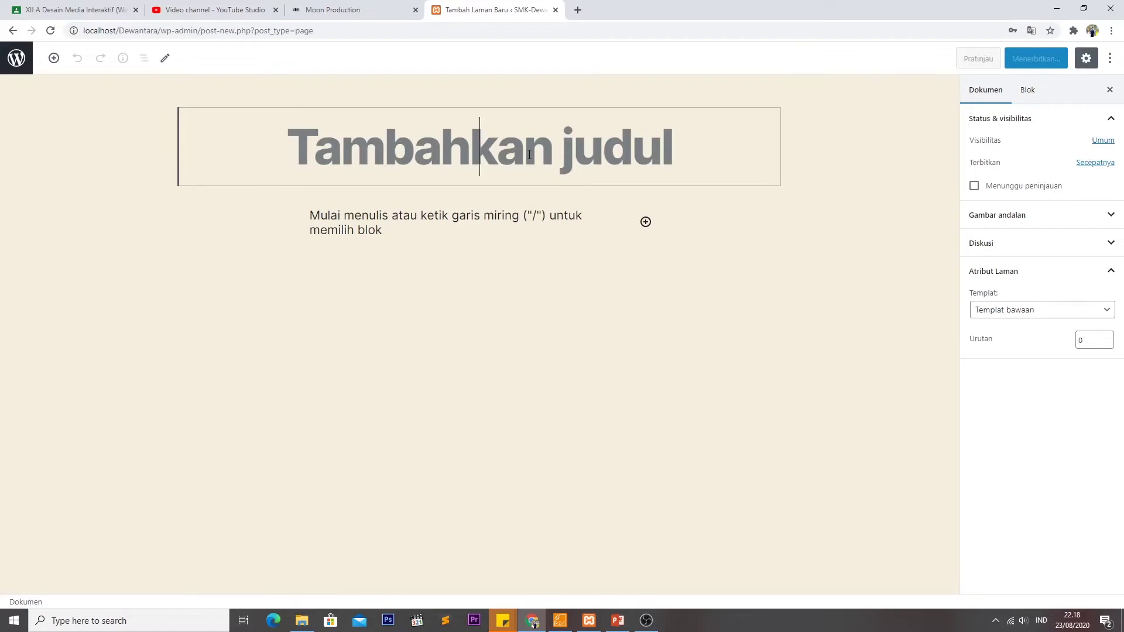
{"action": "type", "text": "Home"}
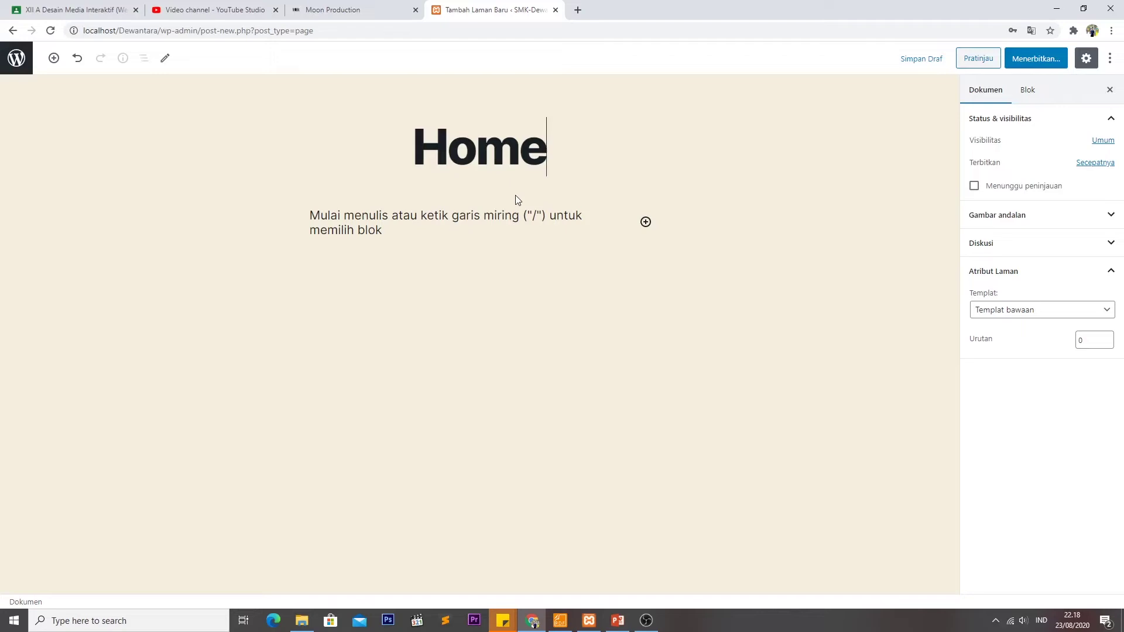
{"action": "left_click", "coordinate": [368, 12]}
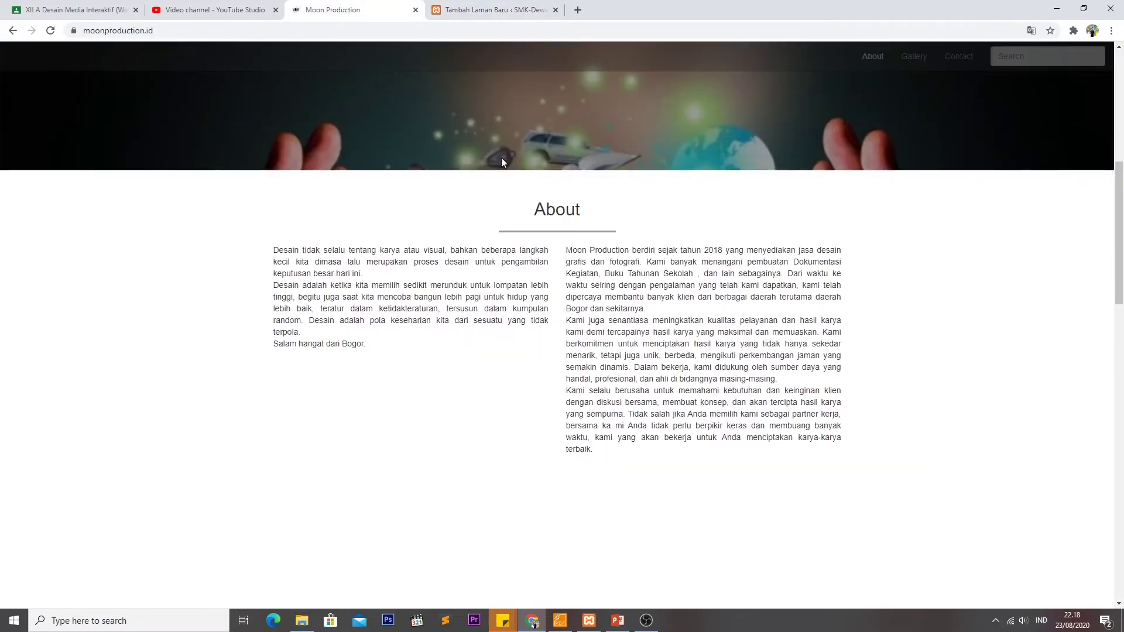
{"action": "left_click_drag", "start_coordinate": [382, 350], "coordinate": [279, 251]}
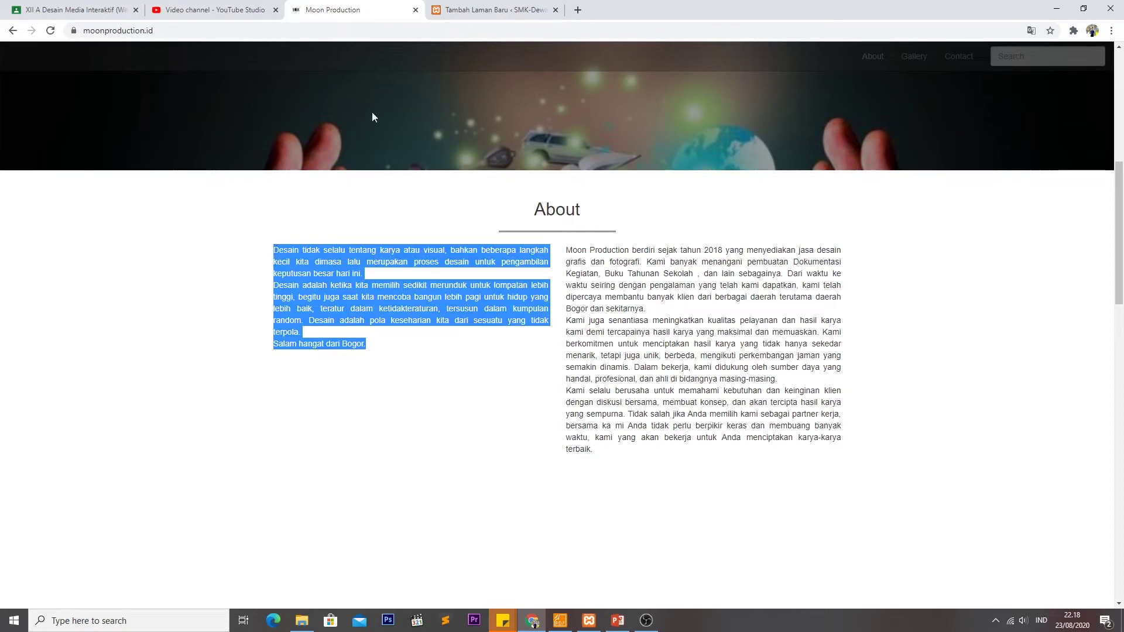
{"action": "left_click", "coordinate": [471, 16]}
{"action": "left_click", "coordinate": [408, 221]}
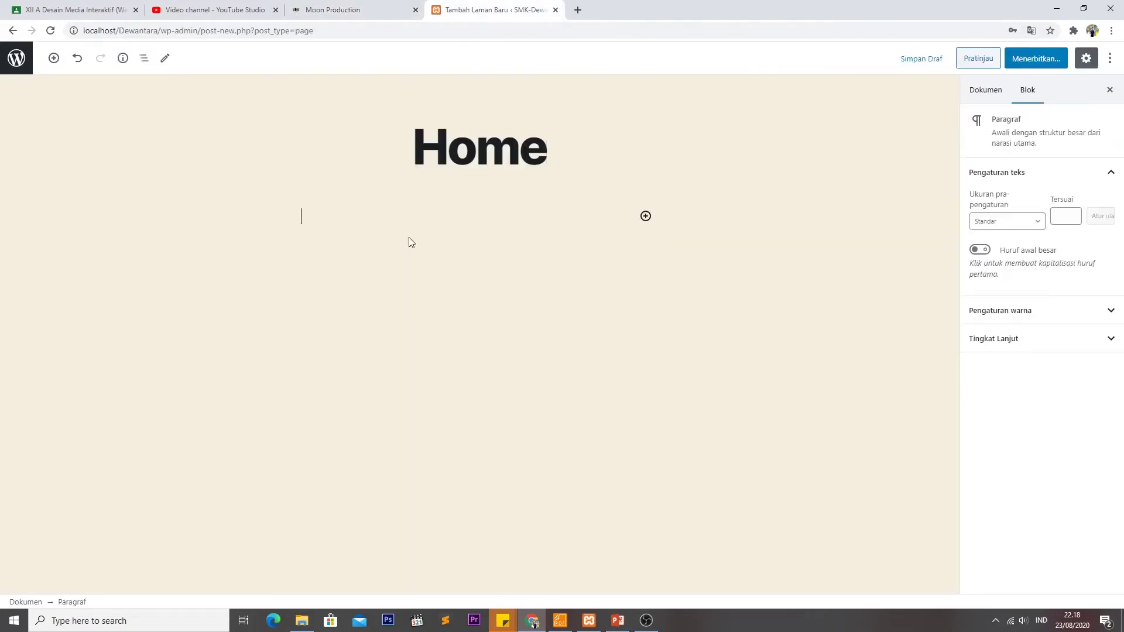
{"action": "type", "text": "Desain tidak selalu tentang karya atau visual, bahkan beberapa langkah kecil kita dimasa lalu merupakan proses desain untuk pengambilan keputusan besar hari ini. Desain adalah ketika kita memilih sedikit merunduk untuk lompatan lebih tinggi, begitu juga saat kita mencoba bangun lebih pagi untuk hidup yang lebih baik, teratur dalam ketidakteraturan, tersusun dalam kumpulan random. Desain adalah pola keseharian kita dari sesuatu yang tidak terpola. Salam hangat dari Bogor."}
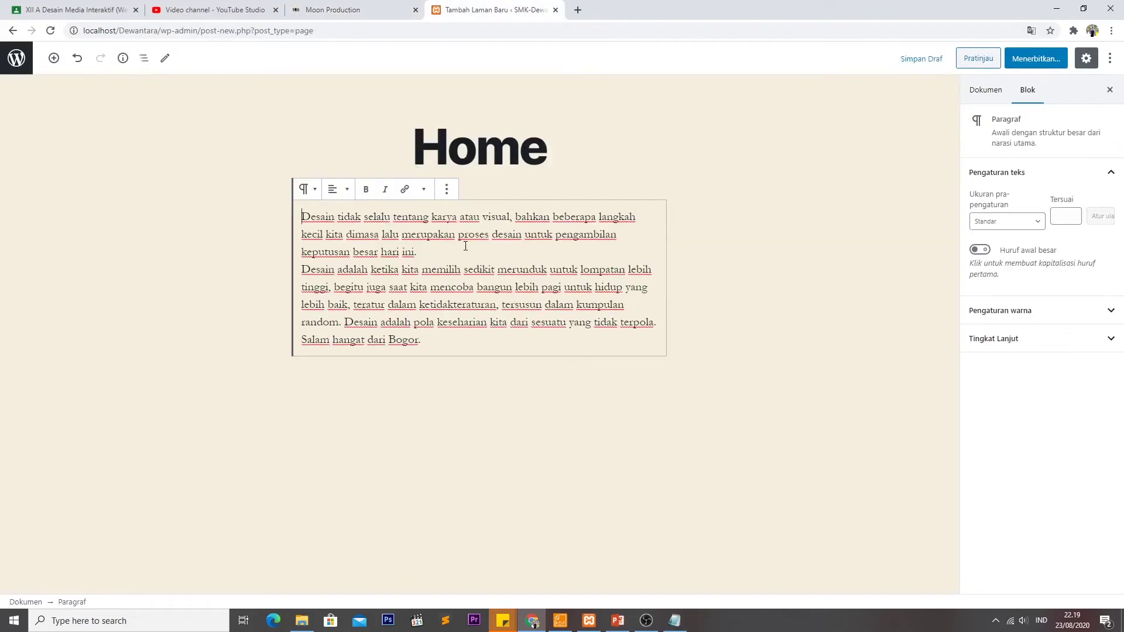
{"action": "left_click_drag", "start_coordinate": [423, 339], "coordinate": [301, 217]}
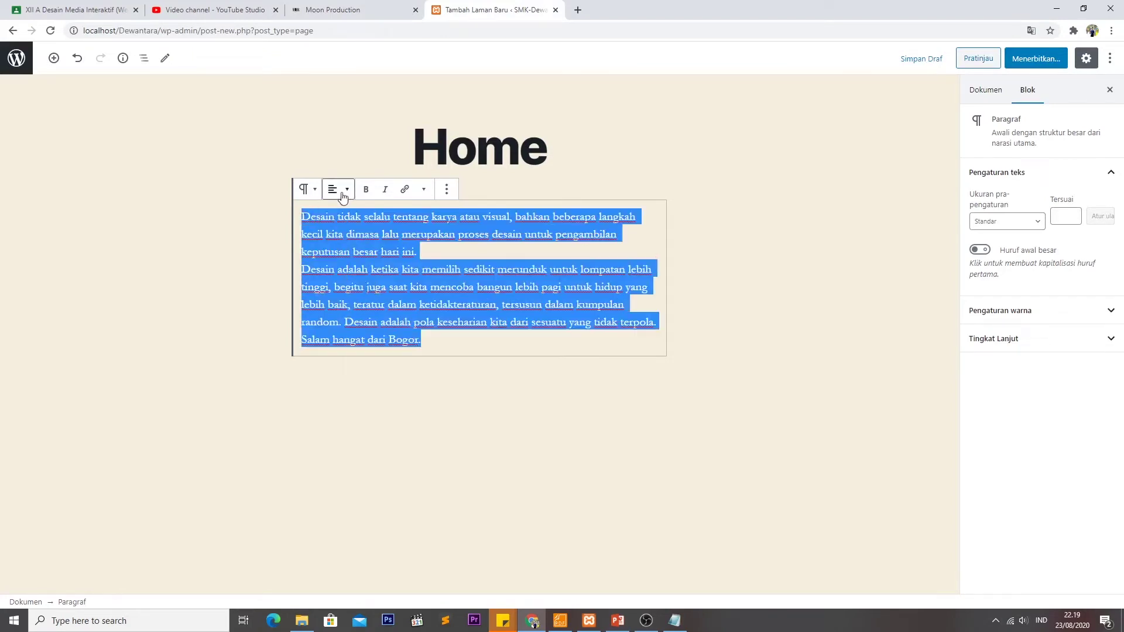
{"action": "left_click", "coordinate": [342, 194]}
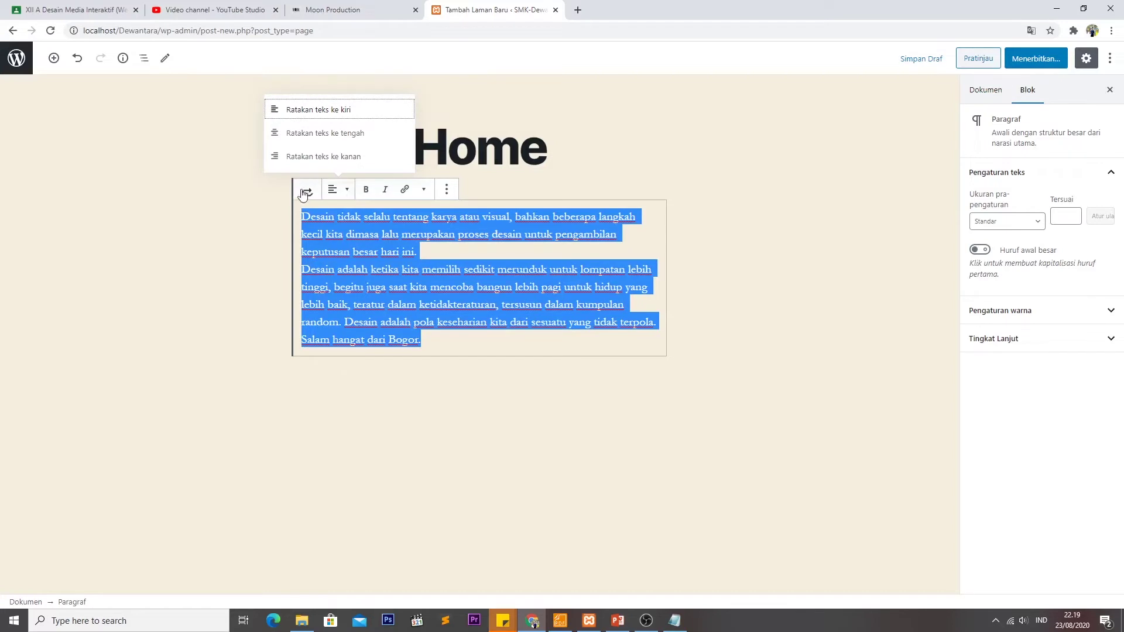
{"action": "left_click", "coordinate": [793, 426]}
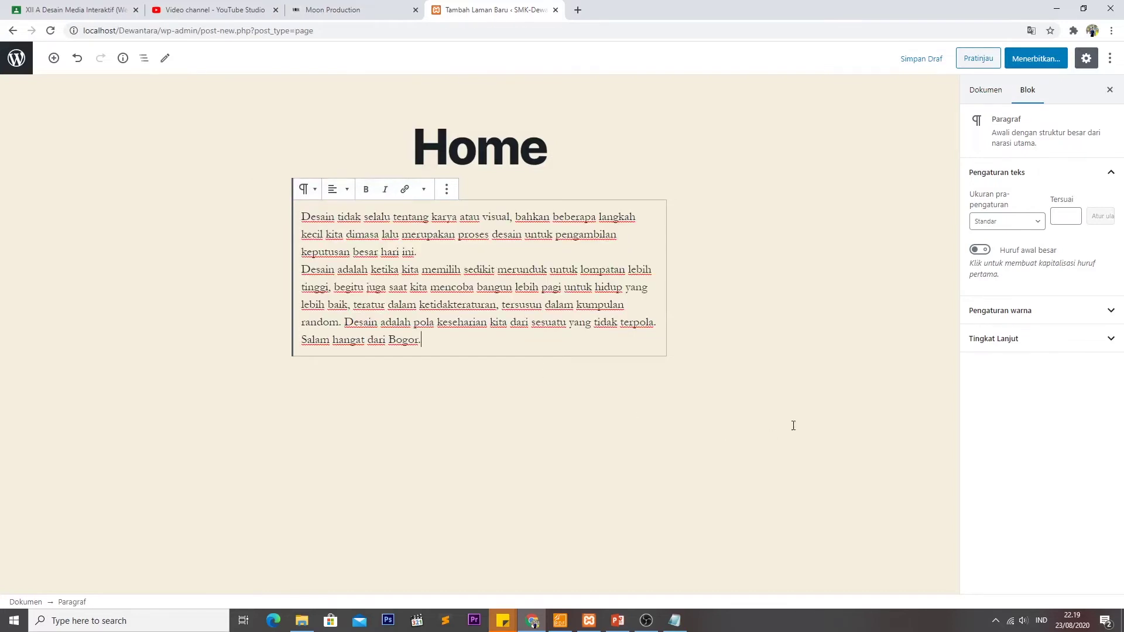
{"action": "left_click", "coordinate": [754, 401]}
{"action": "left_click", "coordinate": [538, 338]}
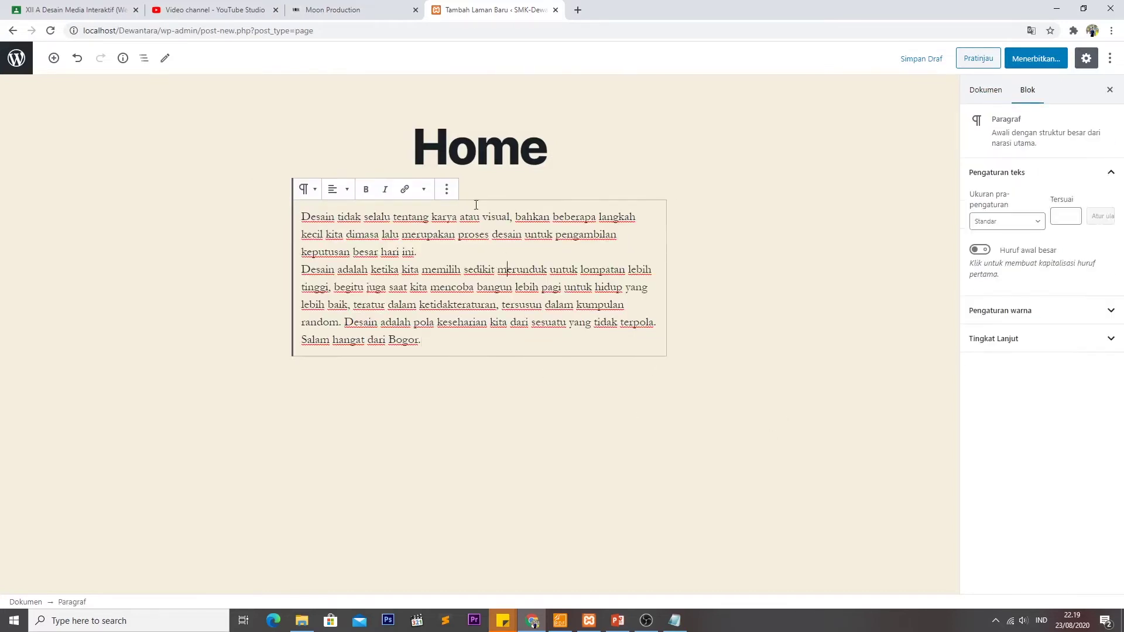
{"action": "left_click", "coordinate": [446, 189]}
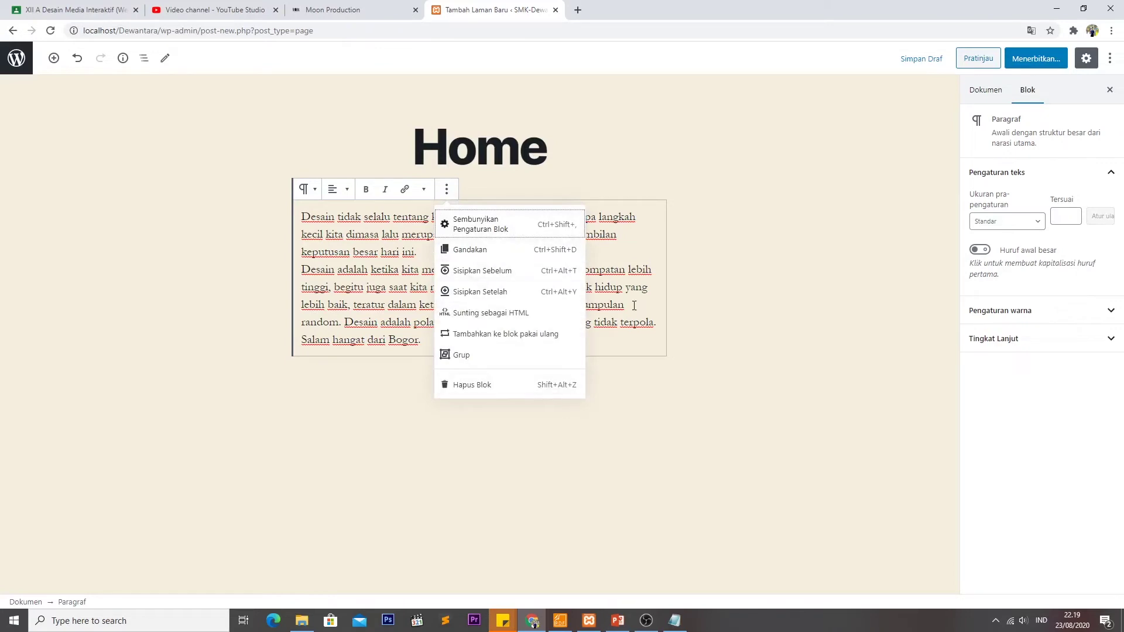
{"action": "left_click", "coordinate": [629, 171]}
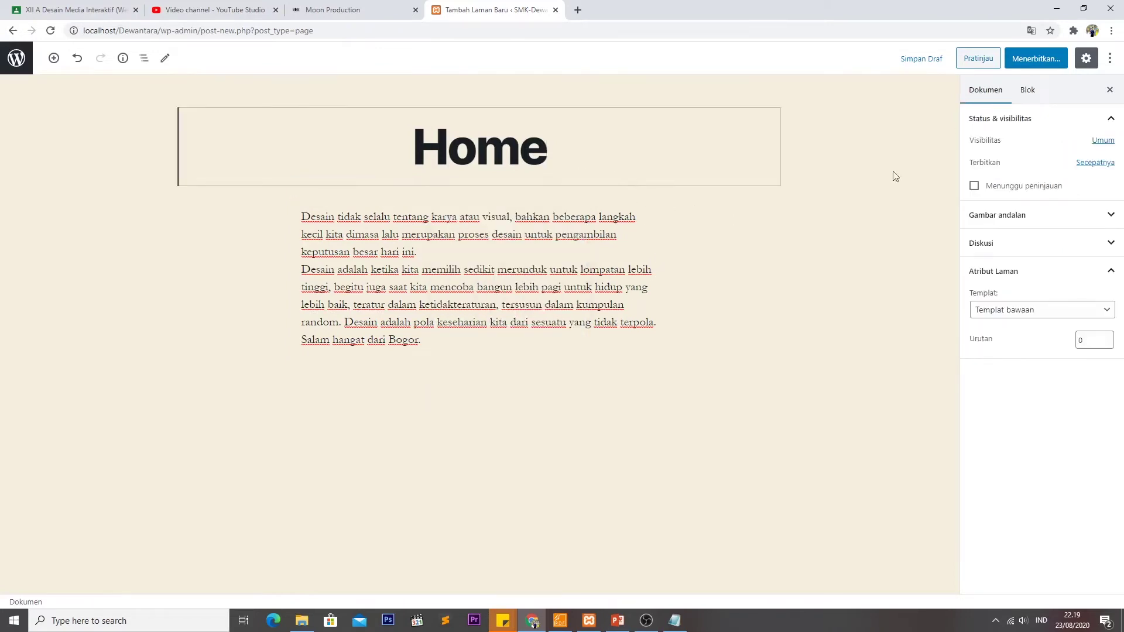
Step: Publish the Home page and return to the list of pages
{"action": "left_click", "coordinate": [1032, 59]}
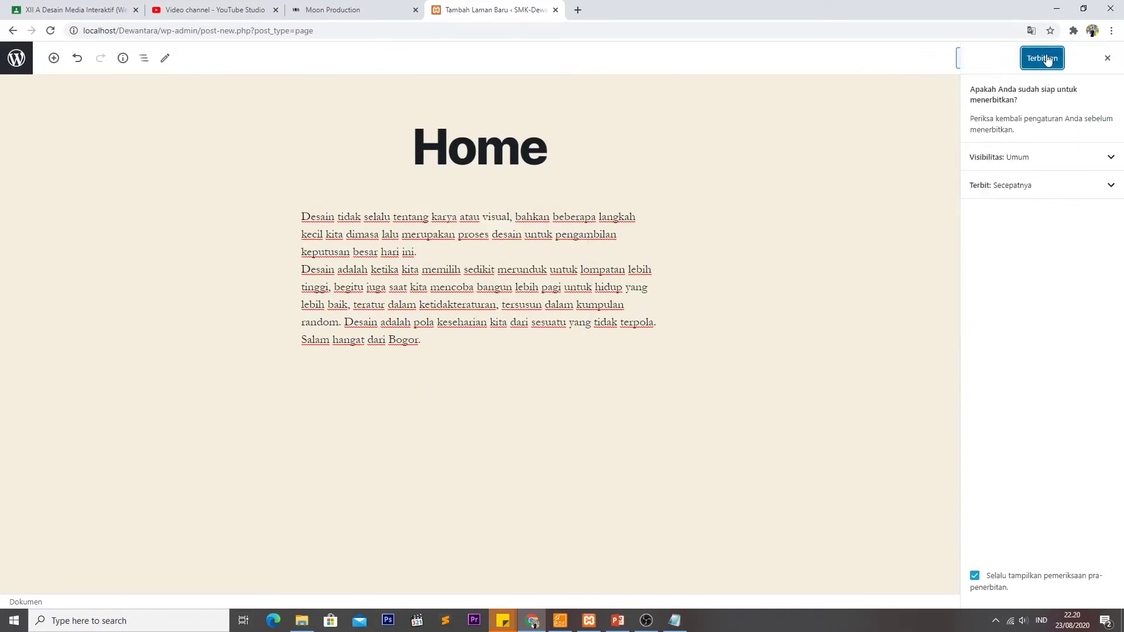
{"action": "left_click", "coordinate": [1046, 60]}
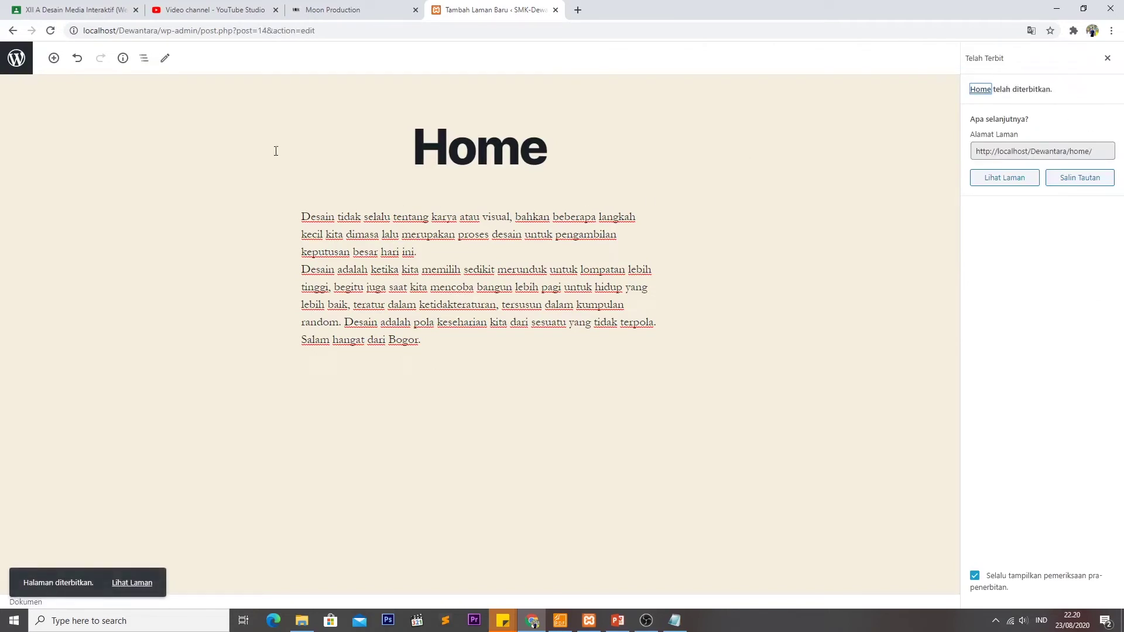
{"action": "left_click", "coordinate": [16, 58]}
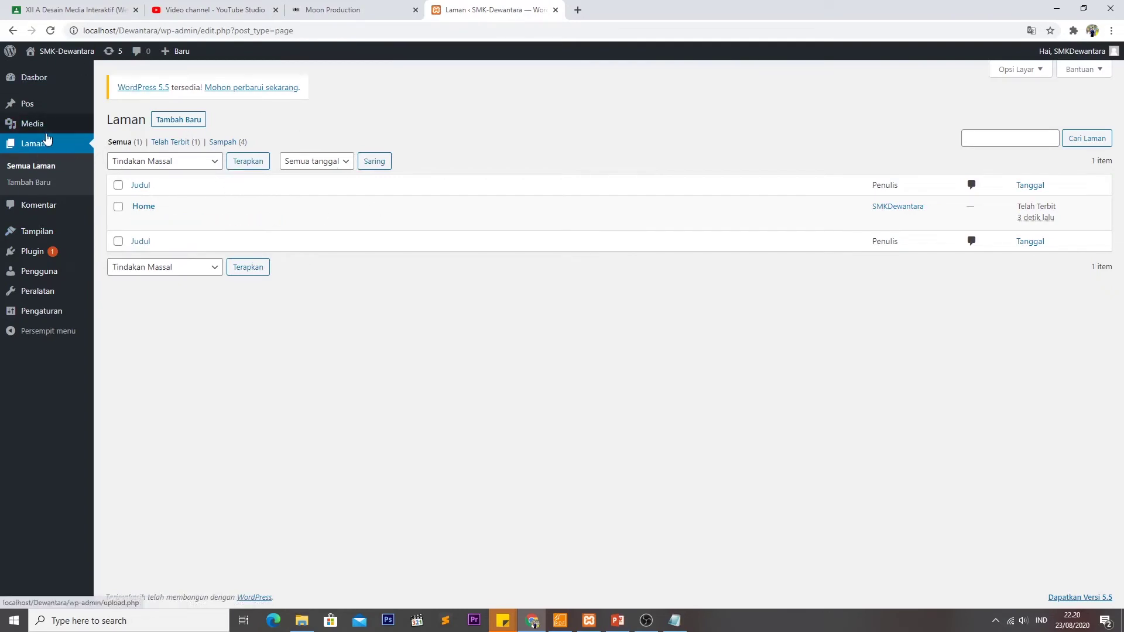
Step: Create and publish a page titled About with the "Moon Production berdiri sejak tahun 2018" text copied from the Moon Production site
{"action": "left_click", "coordinate": [50, 184]}
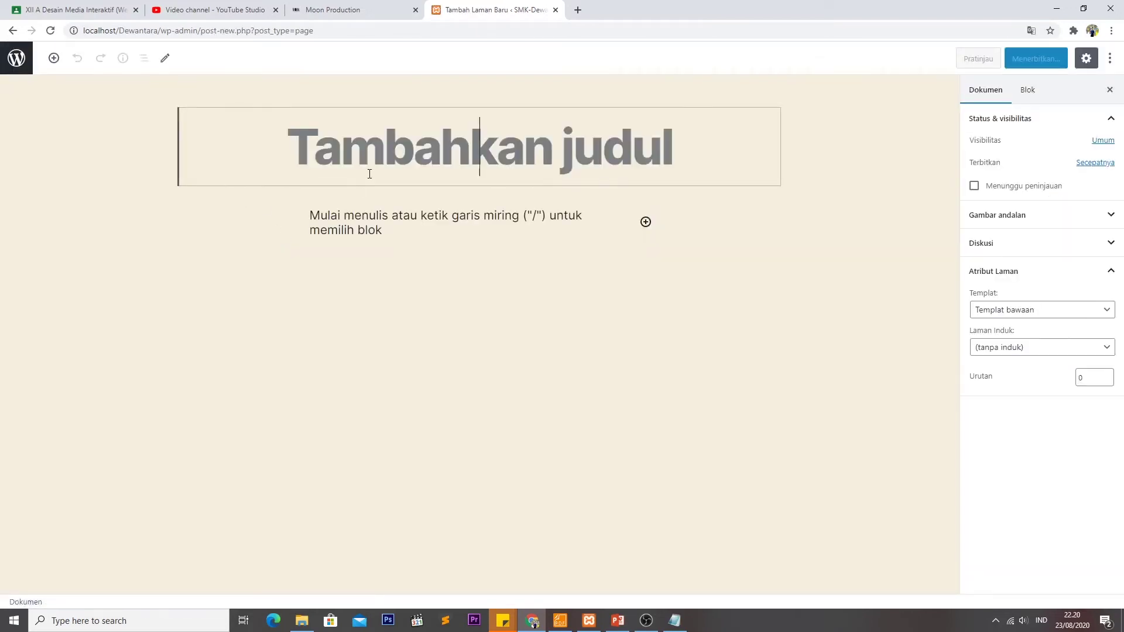
{"action": "type", "text": "About"}
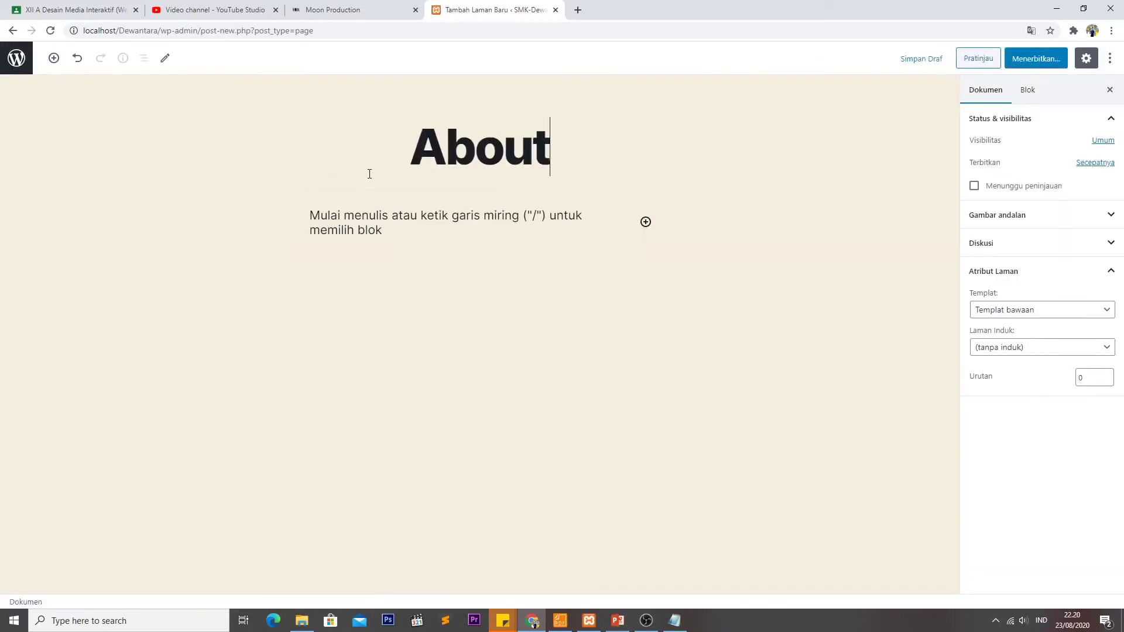
{"action": "left_click", "coordinate": [329, 9]}
{"action": "left_click_drag", "start_coordinate": [608, 452], "coordinate": [564, 248]}
{"action": "key", "text": "ctrl+c"}
{"action": "left_click", "coordinate": [495, 9]}
{"action": "left_click", "coordinate": [475, 246]}
{"action": "key", "text": "ctrl+v"}
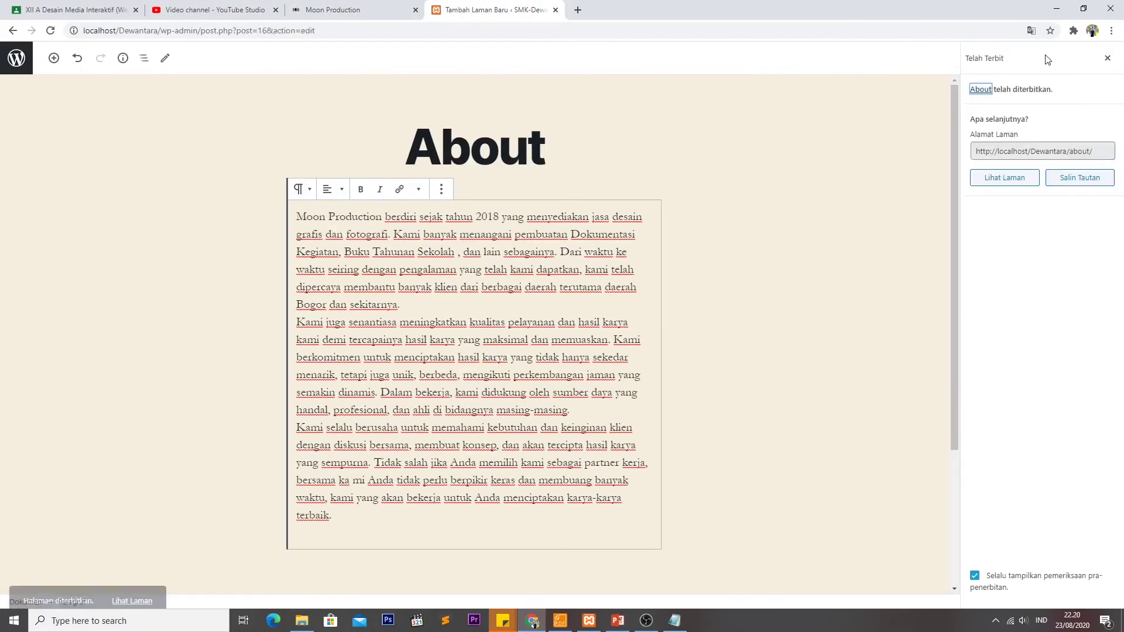
Step: Create a page titled Blog with the same copied Moon Production text as its body, and publish it
{"action": "left_click", "coordinate": [12, 59]}
{"action": "left_click", "coordinate": [37, 183]}
{"action": "type", "text": "B"}
{"action": "key", "text": "BackSpace"}
{"action": "type", "text": "Blog"}
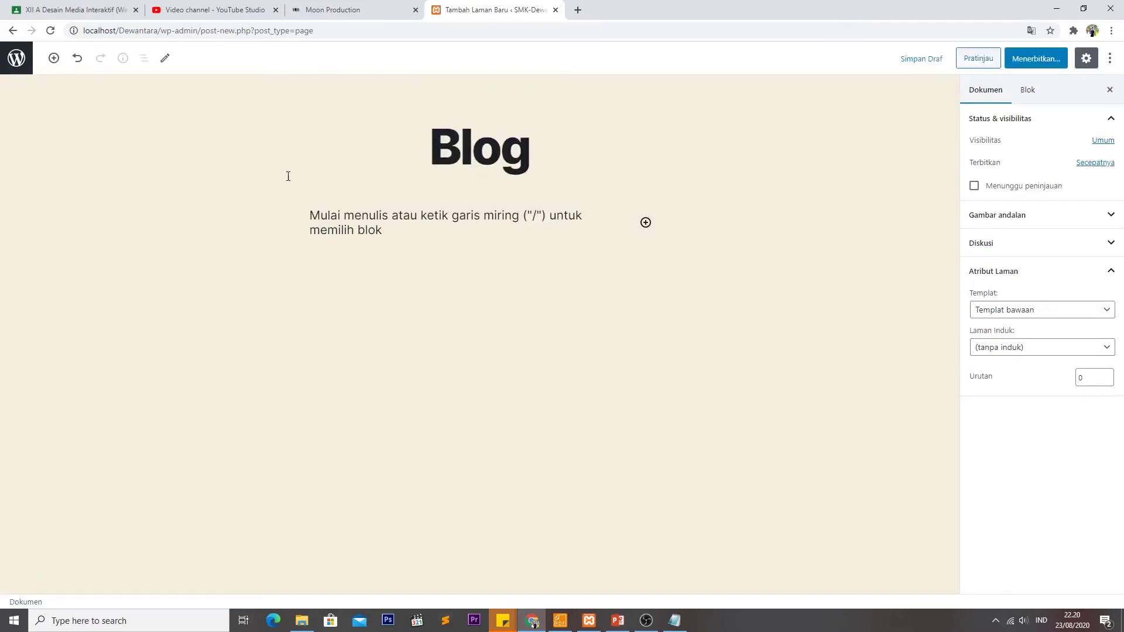
{"action": "left_click", "coordinate": [392, 232]}
{"action": "key", "text": "ctrl+v"}
{"action": "left_click", "coordinate": [1035, 58]}
{"action": "left_click", "coordinate": [1037, 61]}
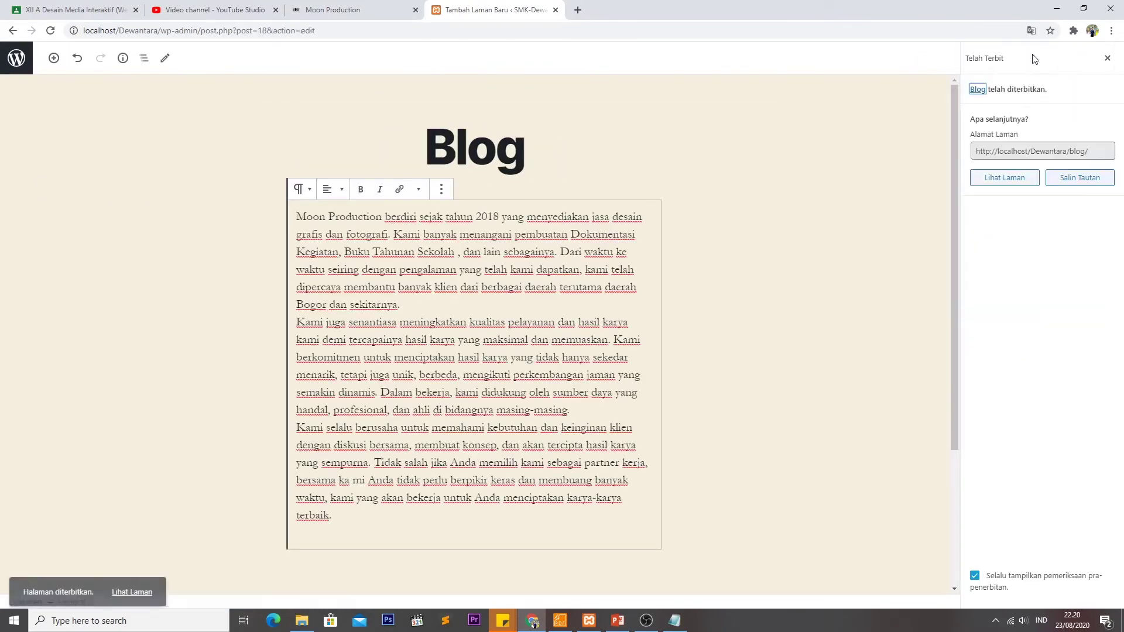
Step: Create a page titled Gallery with the same copied Moon Production text as its body, and publish it
{"action": "left_click", "coordinate": [12, 59]}
{"action": "left_click", "coordinate": [38, 183]}
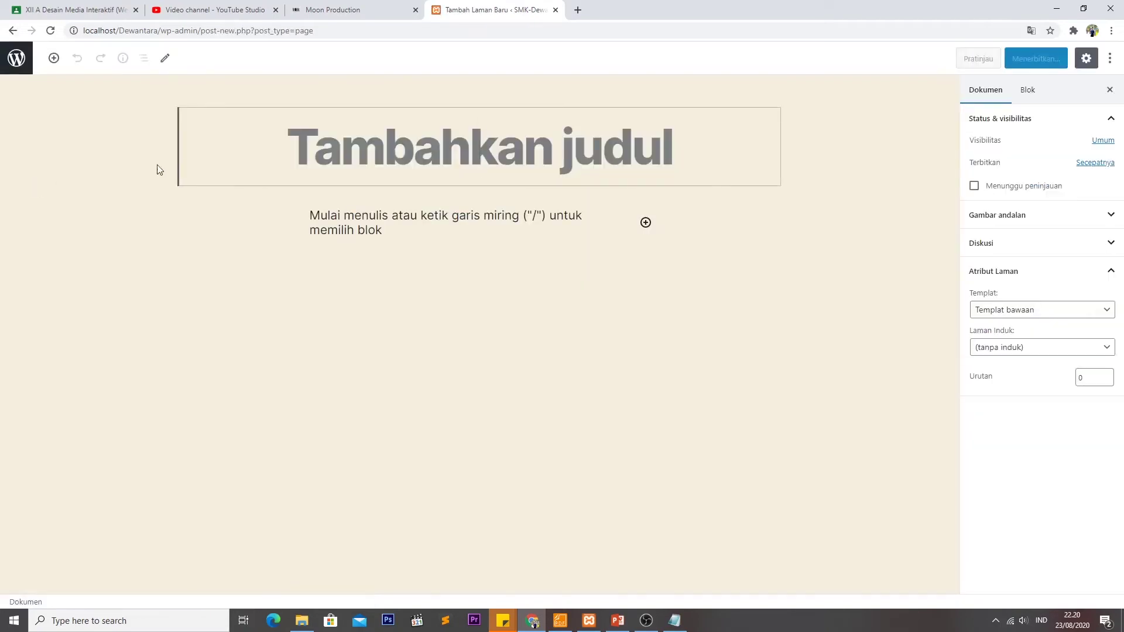
{"action": "type", "text": "Gallery"}
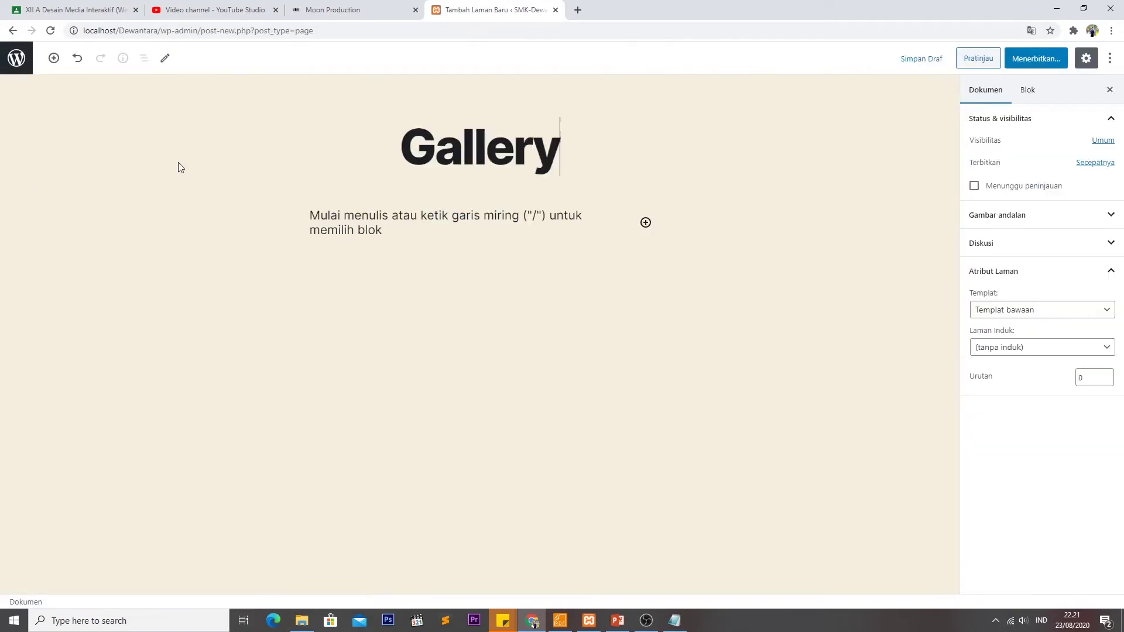
{"action": "left_click", "coordinate": [363, 230]}
{"action": "key", "text": "ctrl+v"}
{"action": "left_click", "coordinate": [1035, 59]}
{"action": "left_click", "coordinate": [1037, 61]}
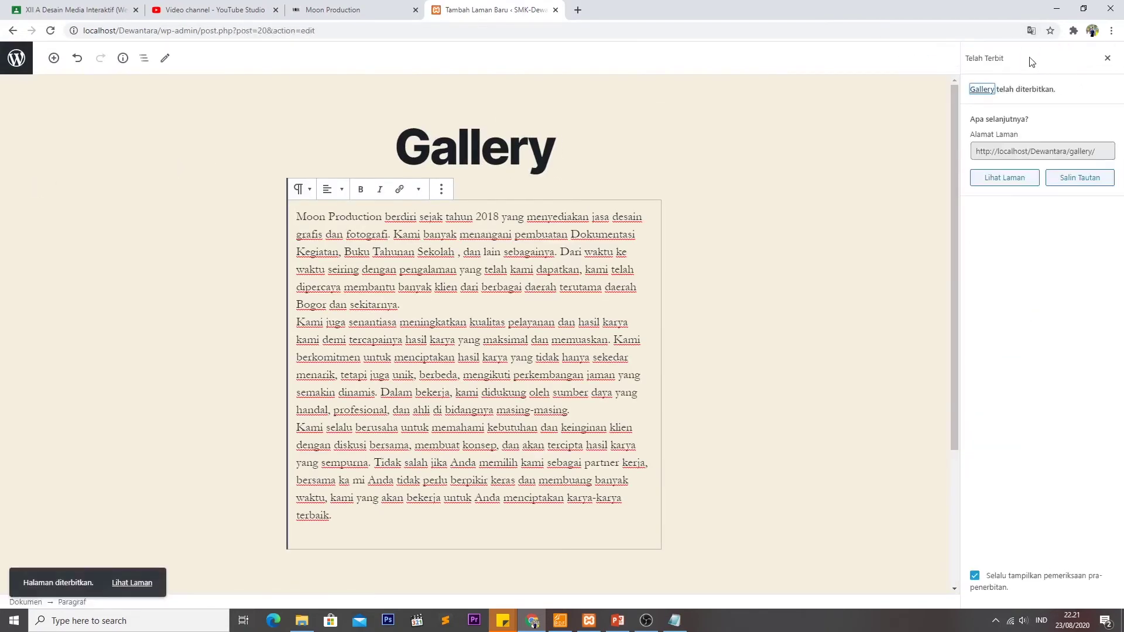
Step: Create and publish a page titled Contact with the same copied Moon Production text, and return to the list of pages
{"action": "left_click", "coordinate": [17, 59]}
{"action": "left_click", "coordinate": [31, 182]}
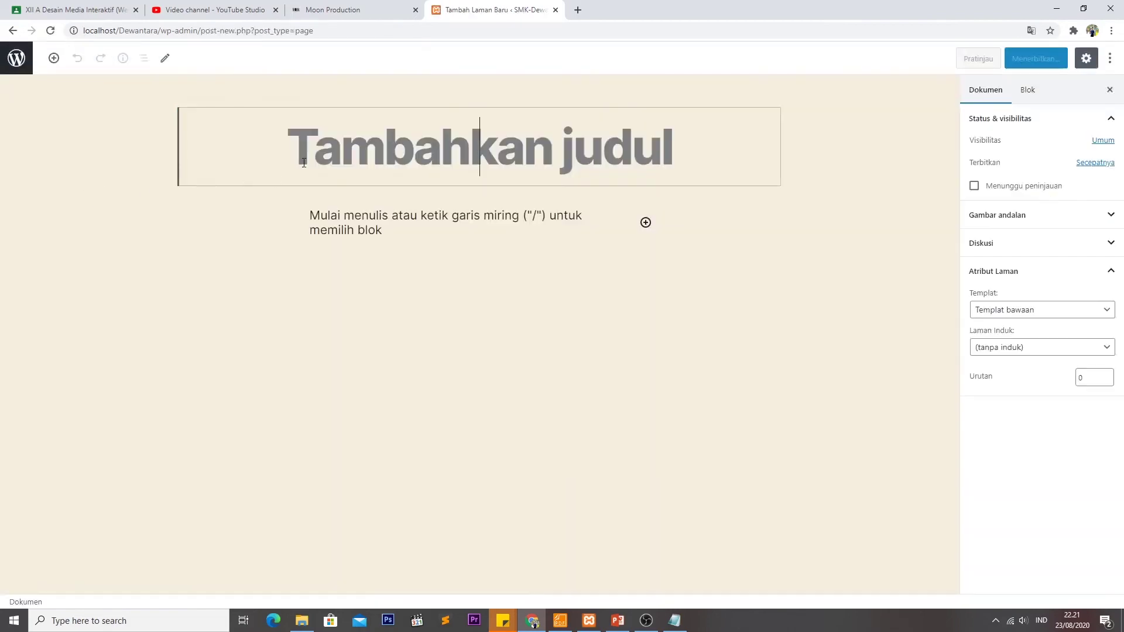
{"action": "type", "text": "C"}
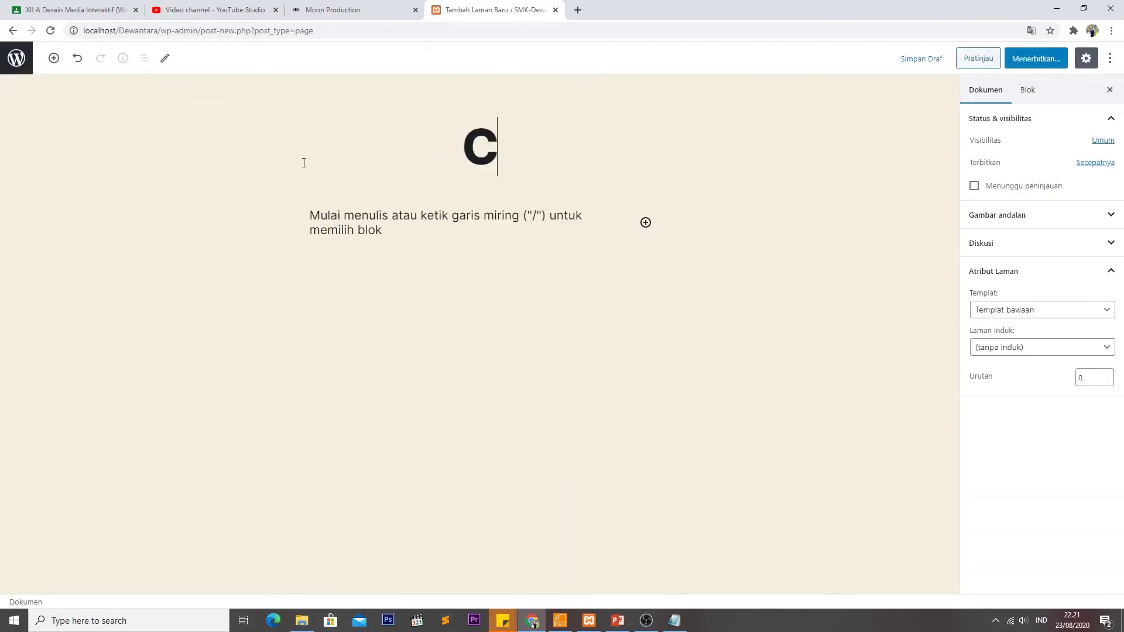
{"action": "type", "text": "ontact"}
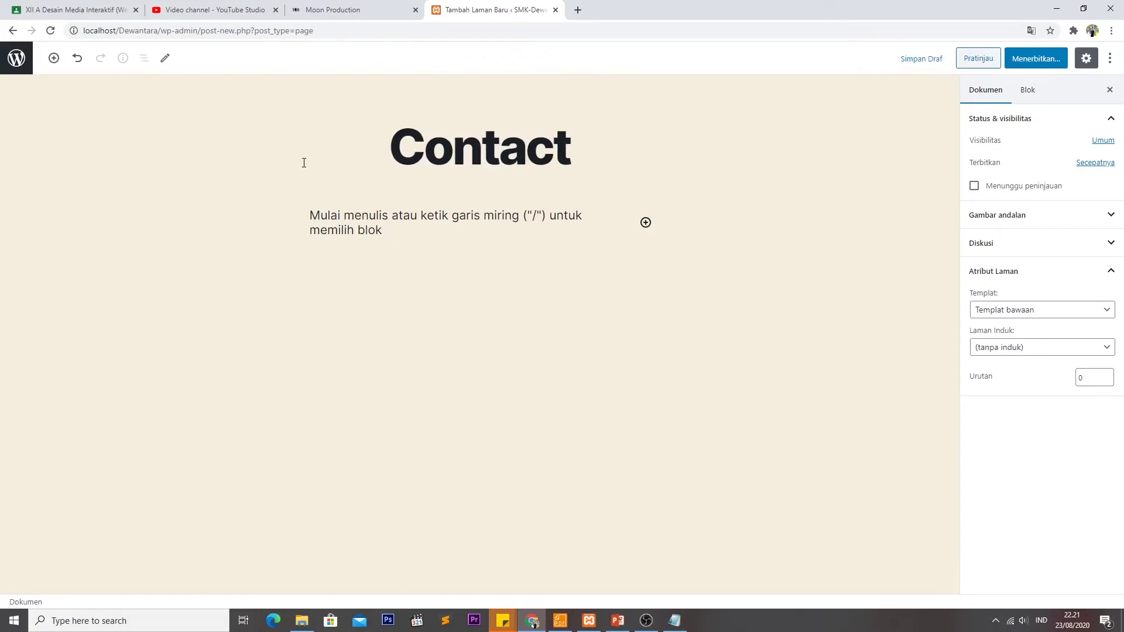
{"action": "left_click", "coordinate": [386, 221]}
{"action": "key", "text": "ctrl+v"}
{"action": "left_click", "coordinate": [1016, 60]}
{"action": "left_click", "coordinate": [1031, 62]}
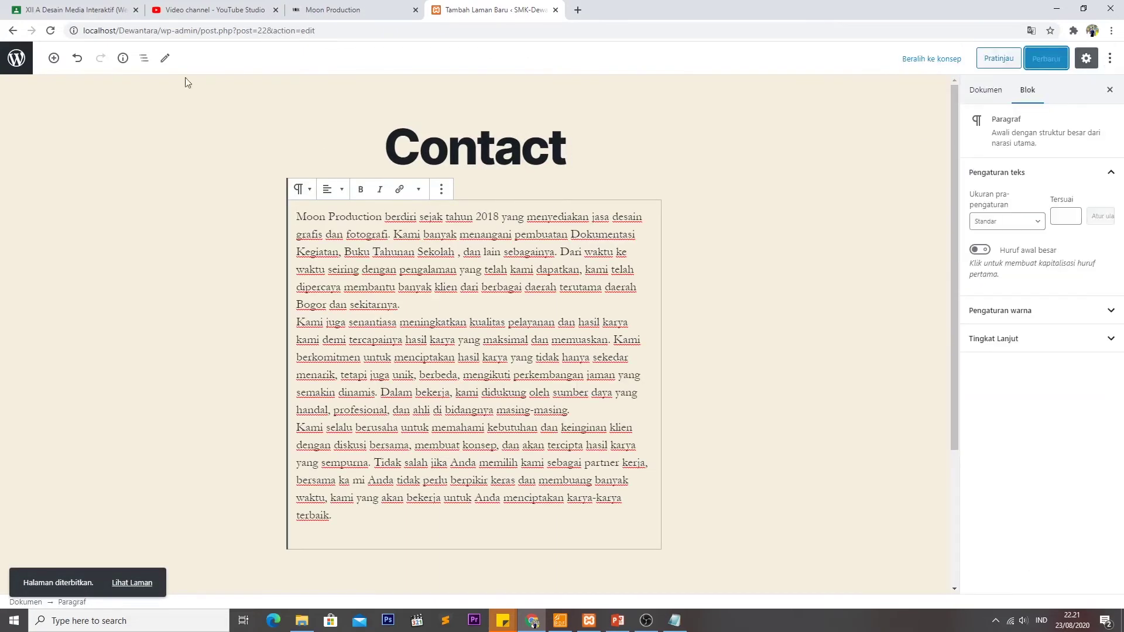
{"action": "left_click", "coordinate": [16, 58]}
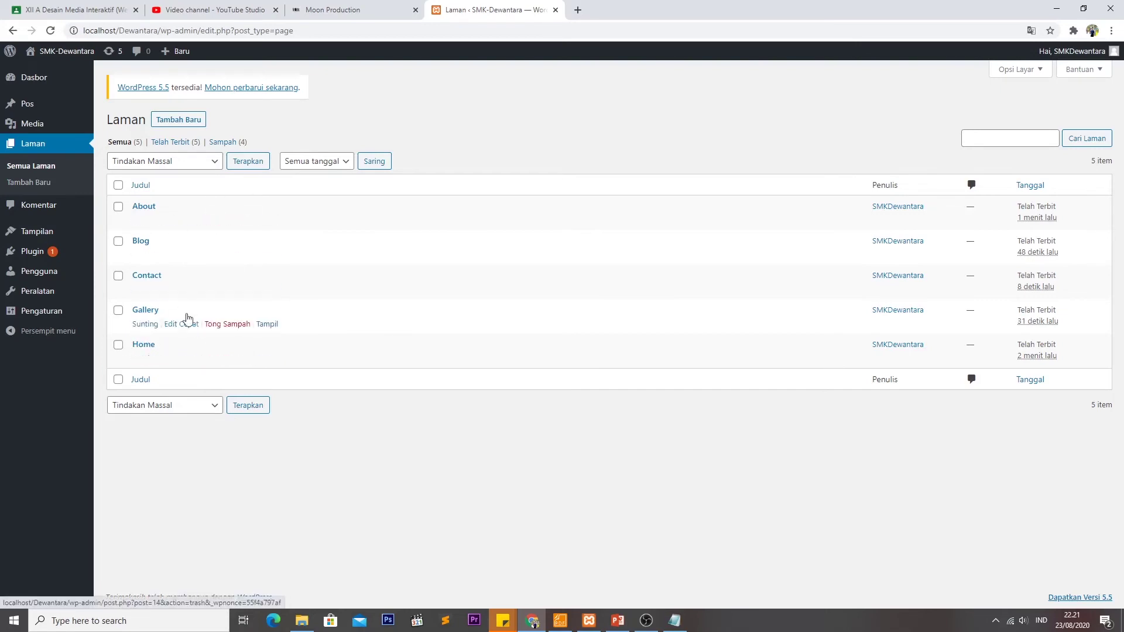
{"action": "left_click_drag", "start_coordinate": [158, 211], "coordinate": [180, 241]}
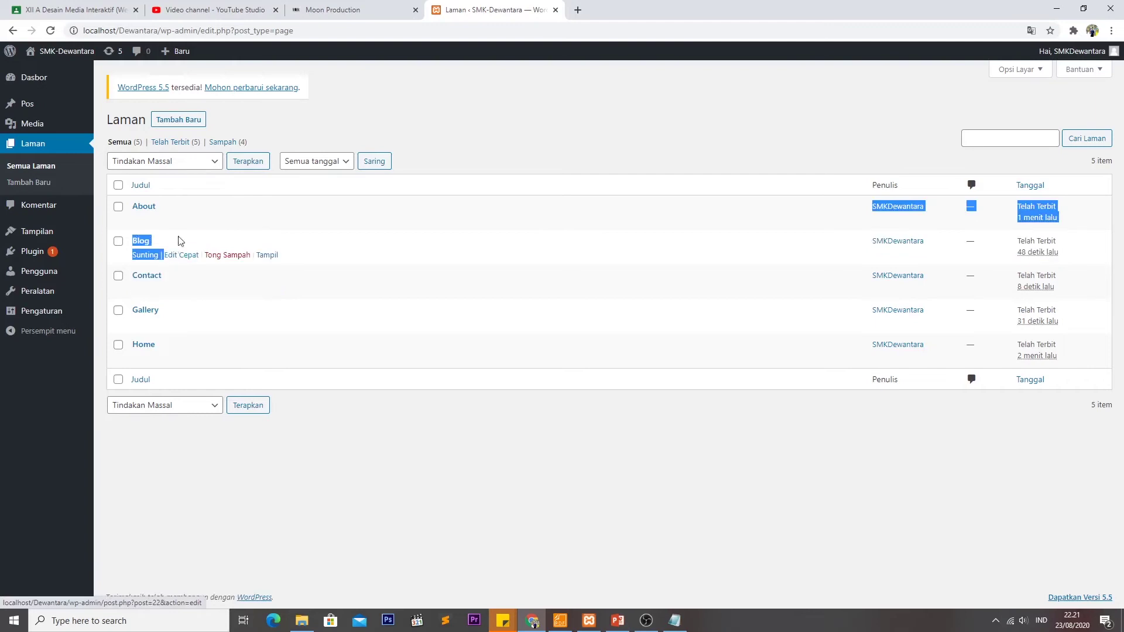
{"action": "left_click", "coordinate": [456, 144]}
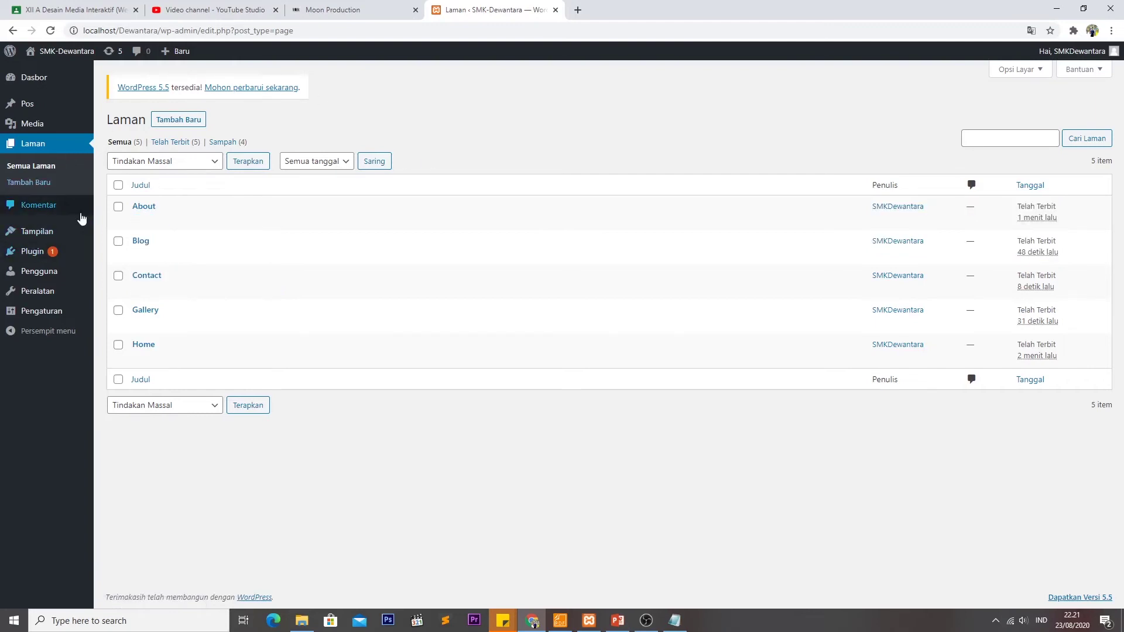
Step: Create a navigation menu named Master Menu that automatically adds new top-level pages, and save it
{"action": "mouse_move", "coordinate": [38, 233]}
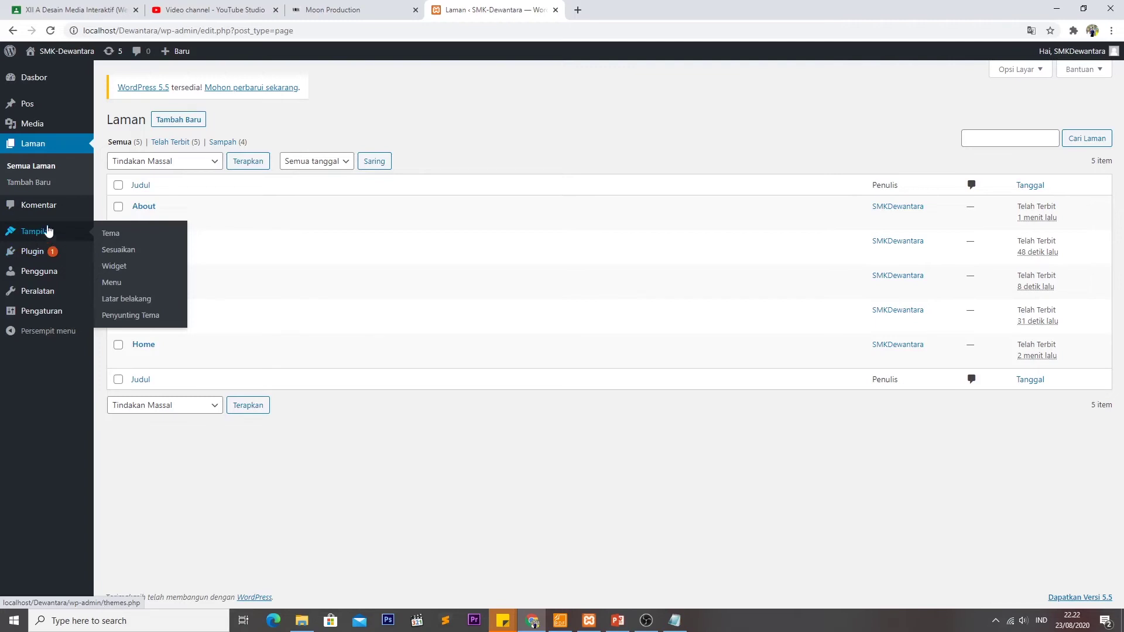
{"action": "left_click", "coordinate": [112, 284]}
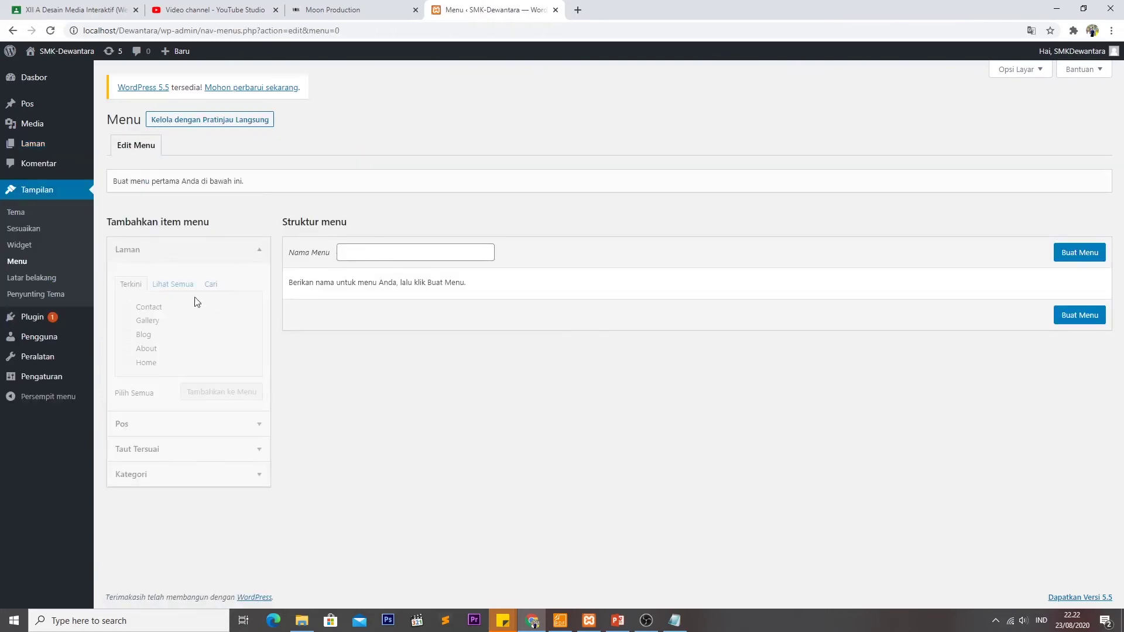
{"action": "left_click", "coordinate": [446, 256]}
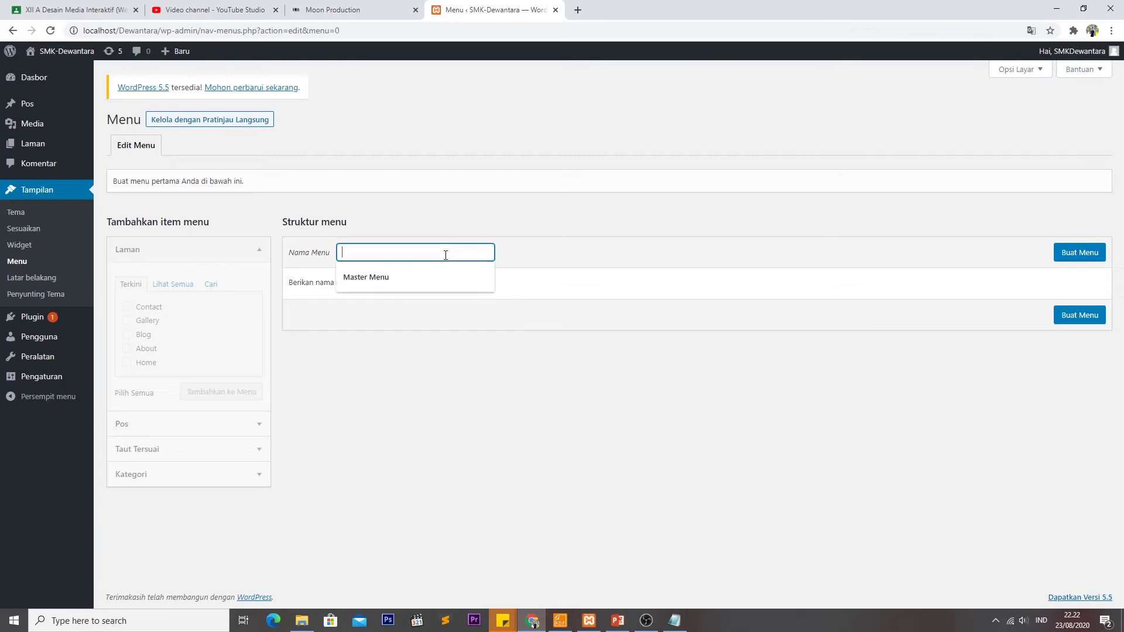
{"action": "left_click", "coordinate": [384, 280]}
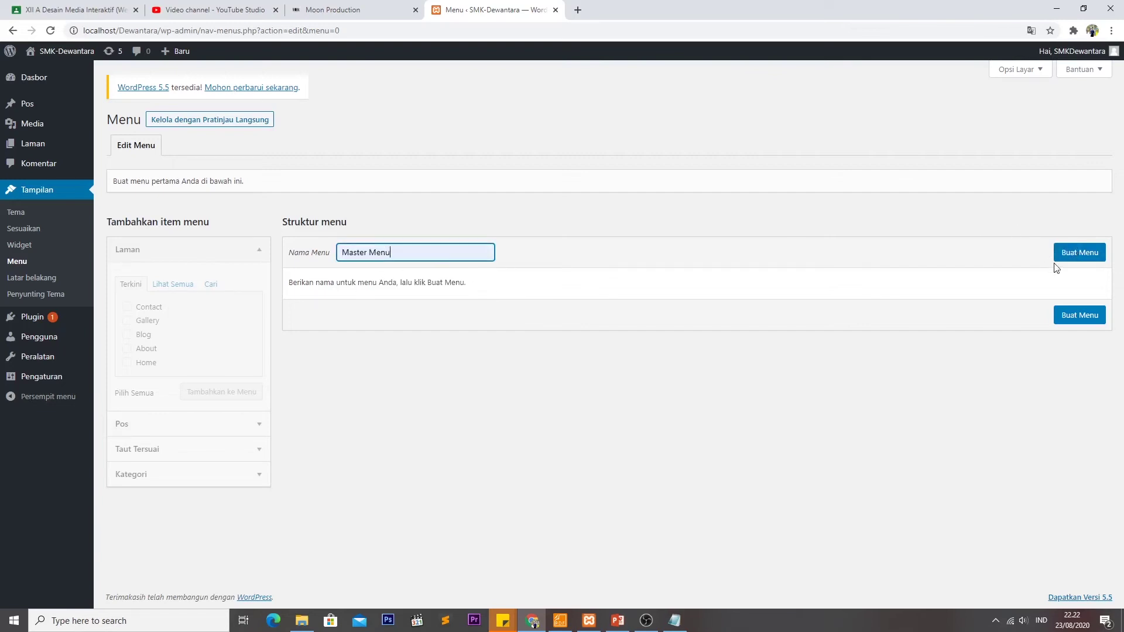
{"action": "left_click", "coordinate": [1075, 258]}
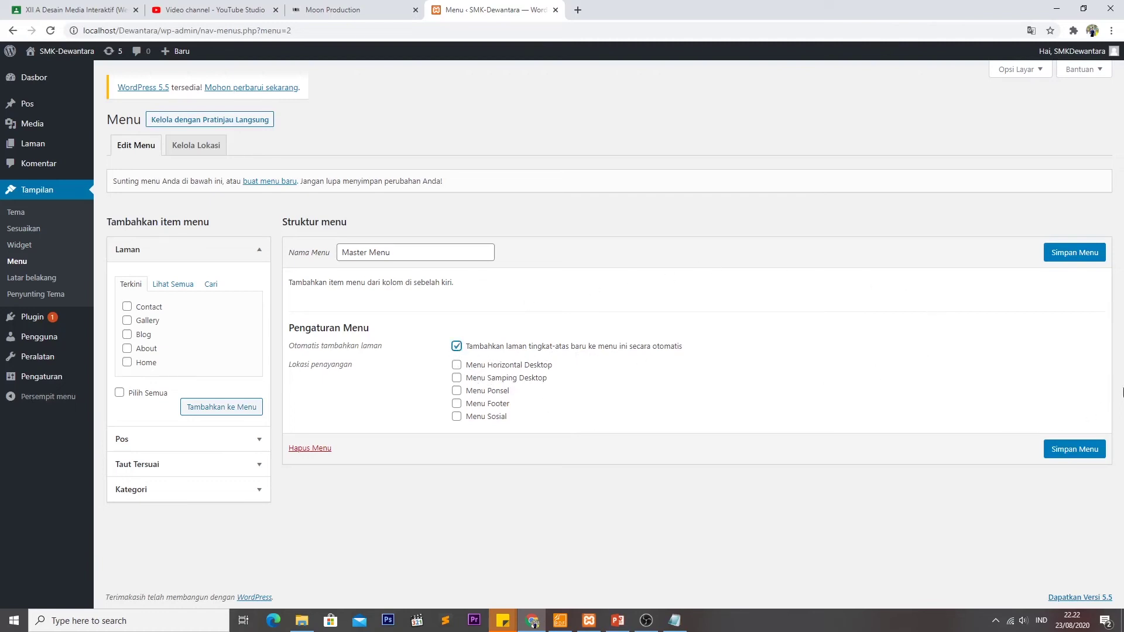
{"action": "left_click", "coordinate": [1074, 252]}
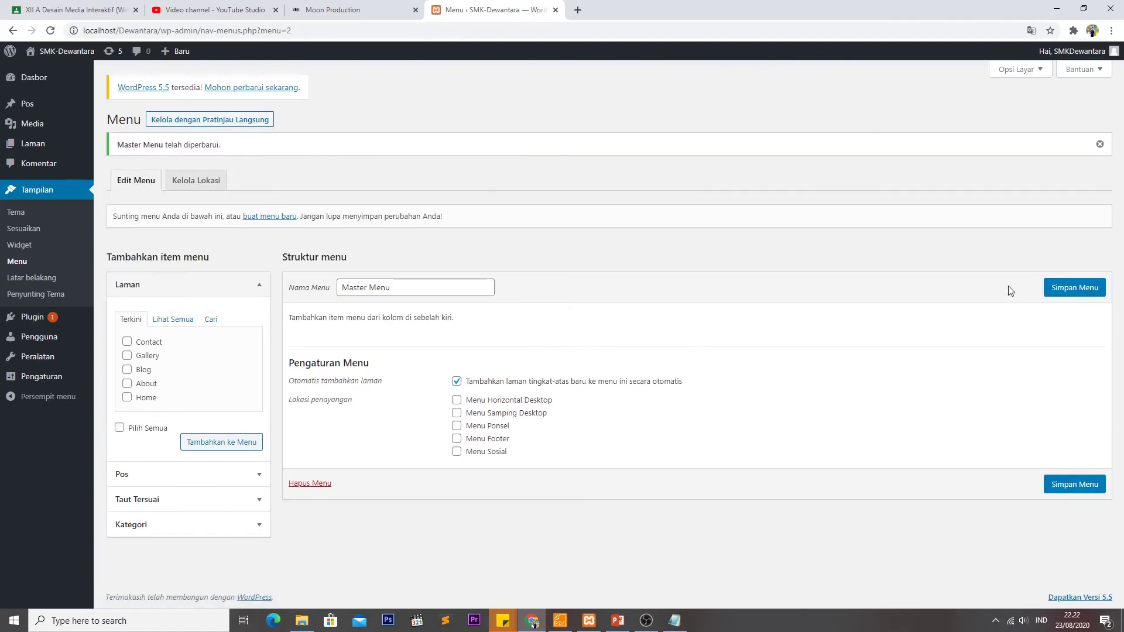
{"action": "left_click", "coordinate": [1071, 289]}
Step: Add the Home, About, Blog, Gallery and Contact pages to Master Menu
{"action": "left_click", "coordinate": [127, 398]}
{"action": "left_click", "coordinate": [127, 384]}
{"action": "left_click", "coordinate": [127, 370]}
{"action": "left_click", "coordinate": [128, 356]}
{"action": "left_click", "coordinate": [128, 343]}
{"action": "left_click", "coordinate": [231, 443]}
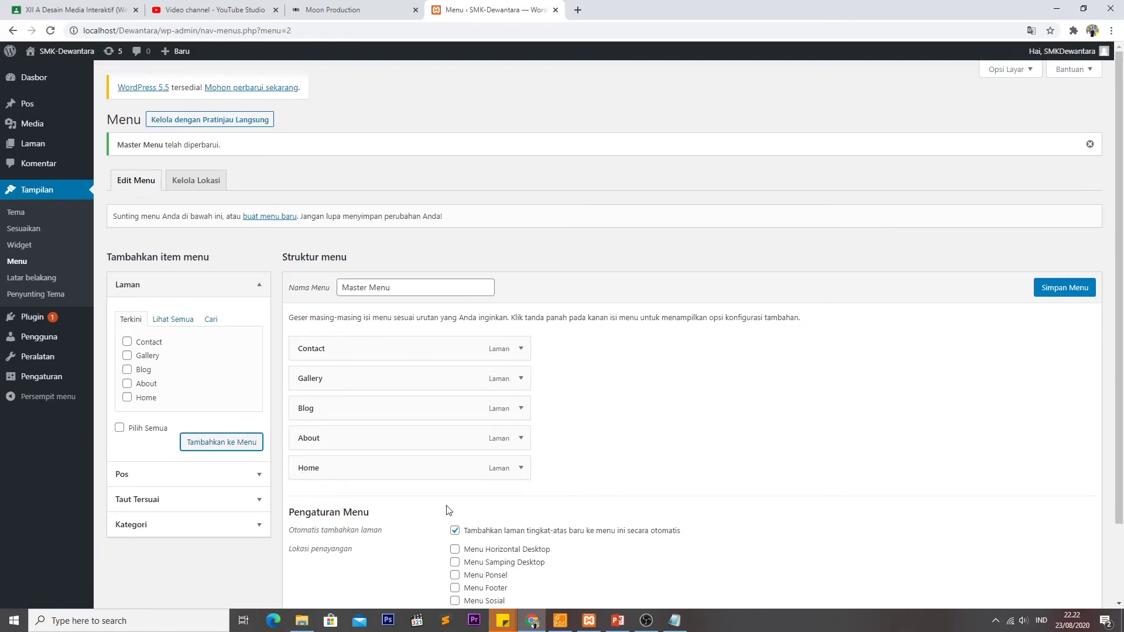
Step: Reorder the menu items as Home, About, Blog, Gallery, Contact
{"action": "left_click_drag", "start_coordinate": [333, 466], "coordinate": [334, 342]}
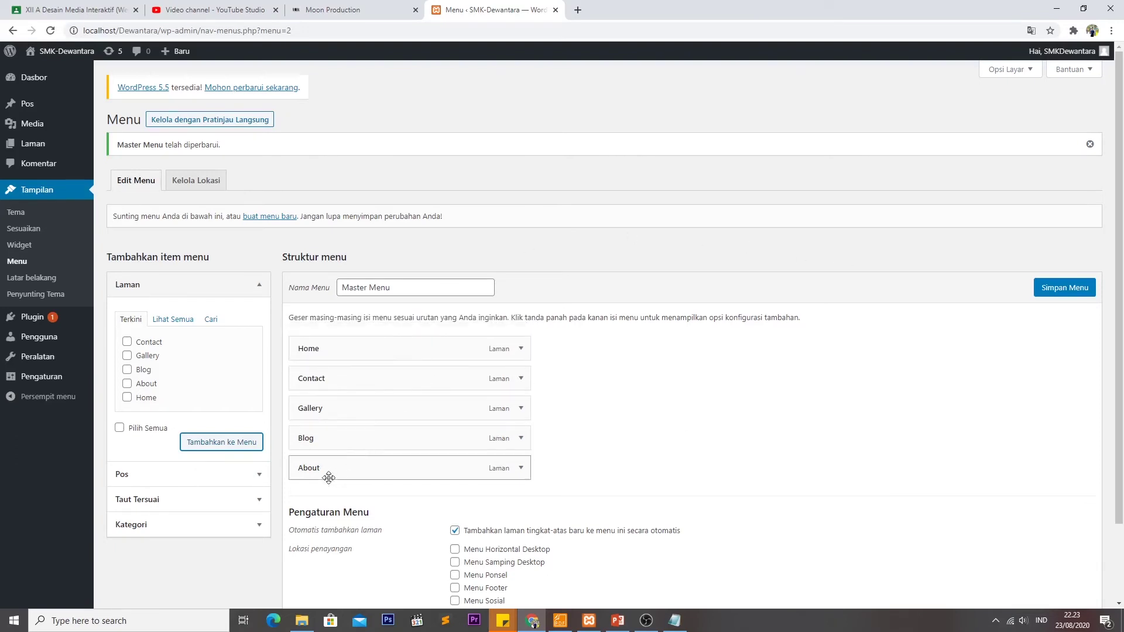
{"action": "left_click_drag", "start_coordinate": [326, 469], "coordinate": [330, 377]}
{"action": "left_click_drag", "start_coordinate": [346, 459], "coordinate": [324, 440]}
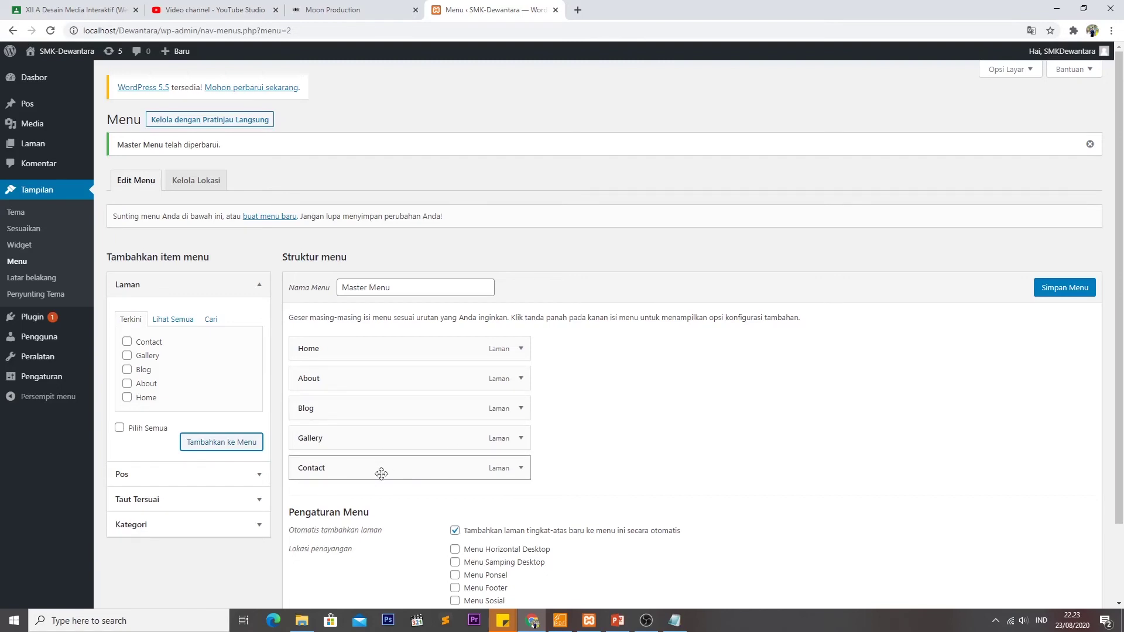
Step: Try nesting Contact under Gallery as a sub item, and look at the Home menu item's settings
{"action": "left_click_drag", "start_coordinate": [366, 467], "coordinate": [404, 467]}
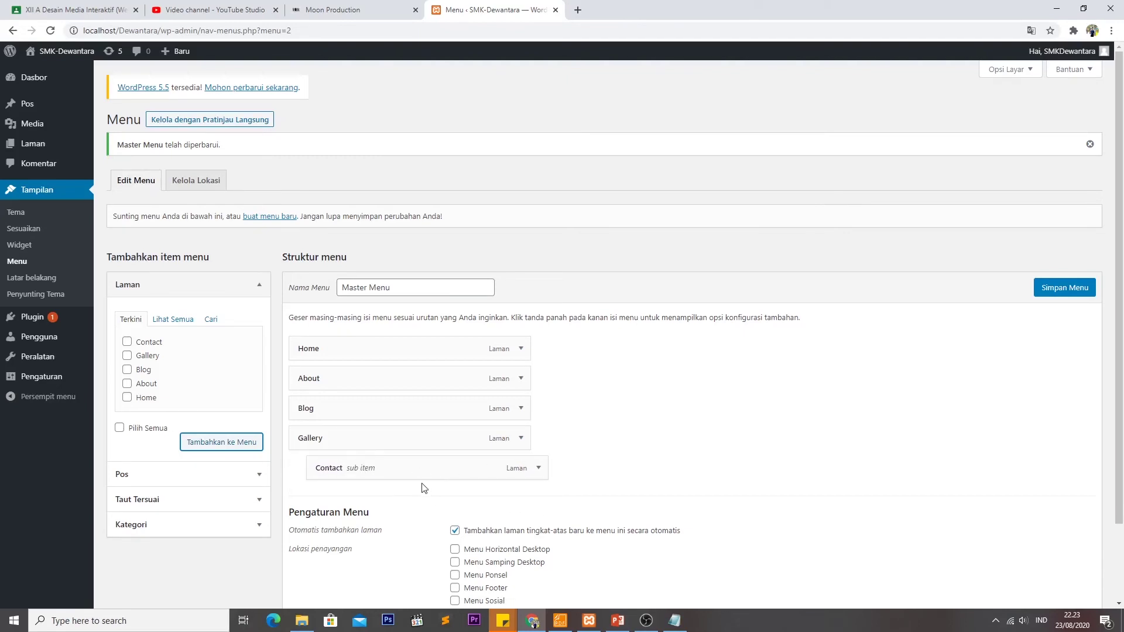
{"action": "left_click_drag", "start_coordinate": [478, 470], "coordinate": [462, 470]}
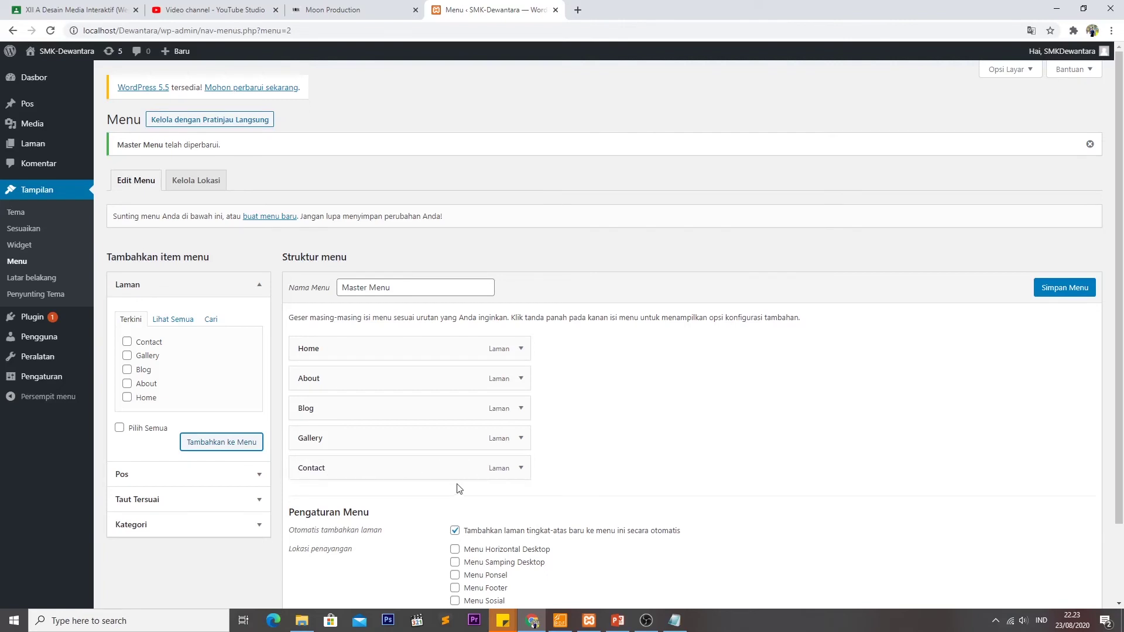
{"action": "left_click", "coordinate": [521, 349]}
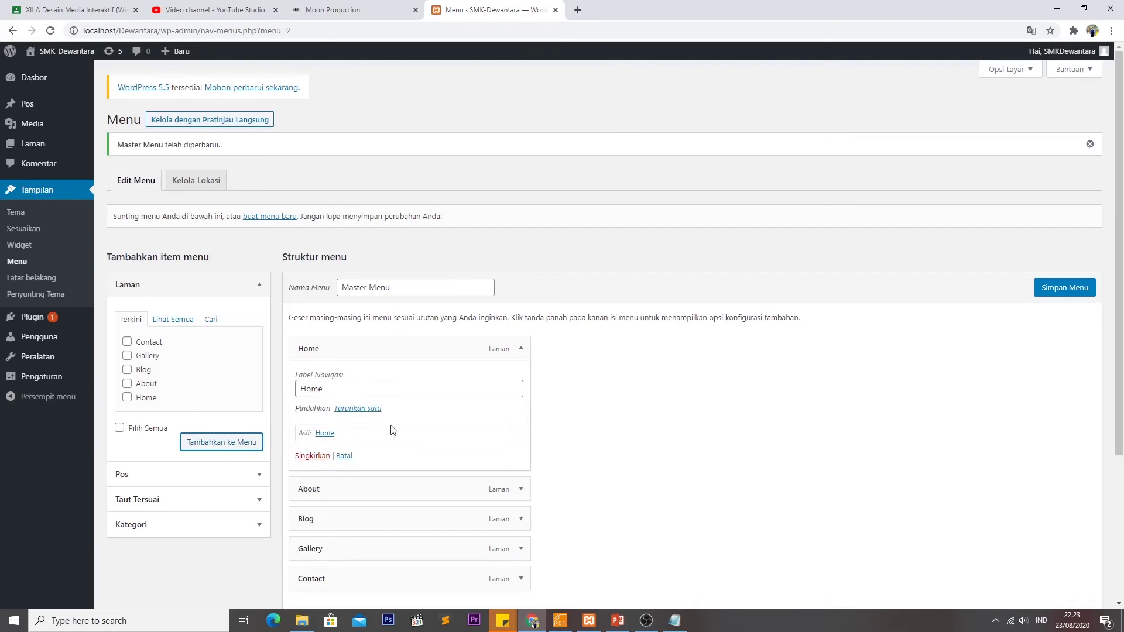
{"action": "left_click", "coordinate": [521, 349]}
Step: Save the reordered Master Menu and check the navigation on the live site by opening Home and About
{"action": "scroll", "coordinate": [854, 486], "scroll_direction": "down", "scroll_amount": 2}
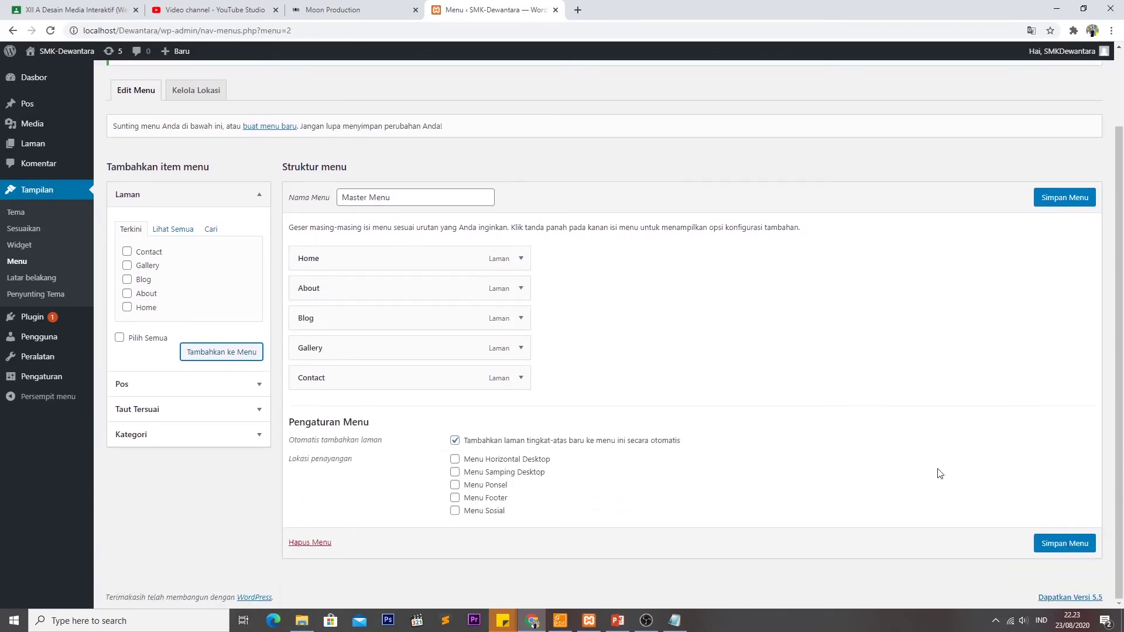
{"action": "left_click", "coordinate": [1063, 546]}
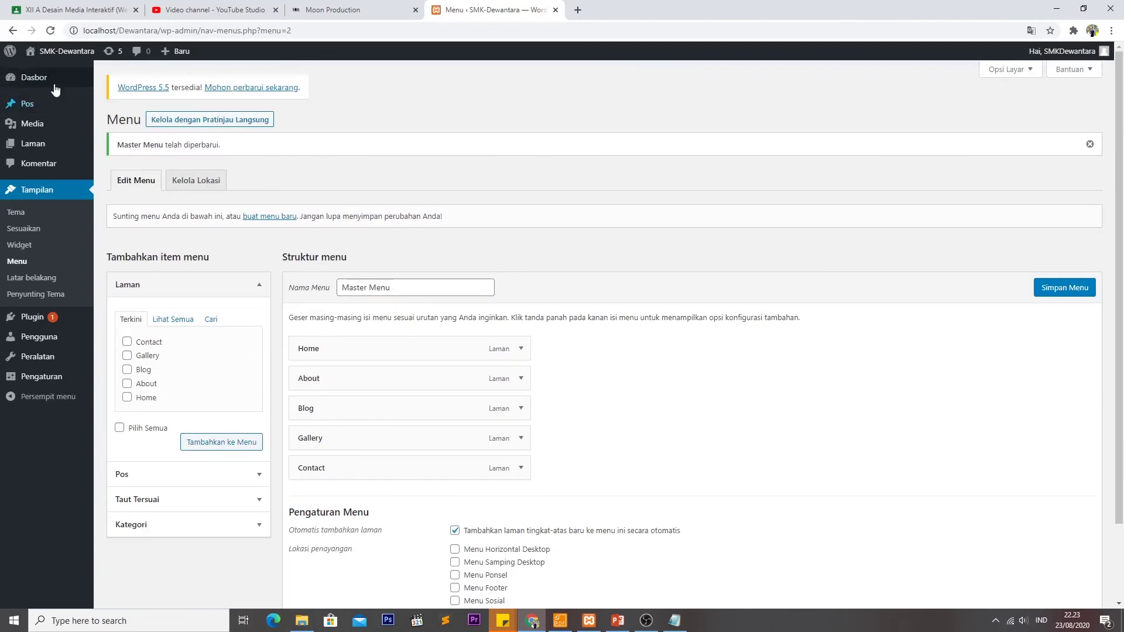
{"action": "left_click", "coordinate": [60, 53]}
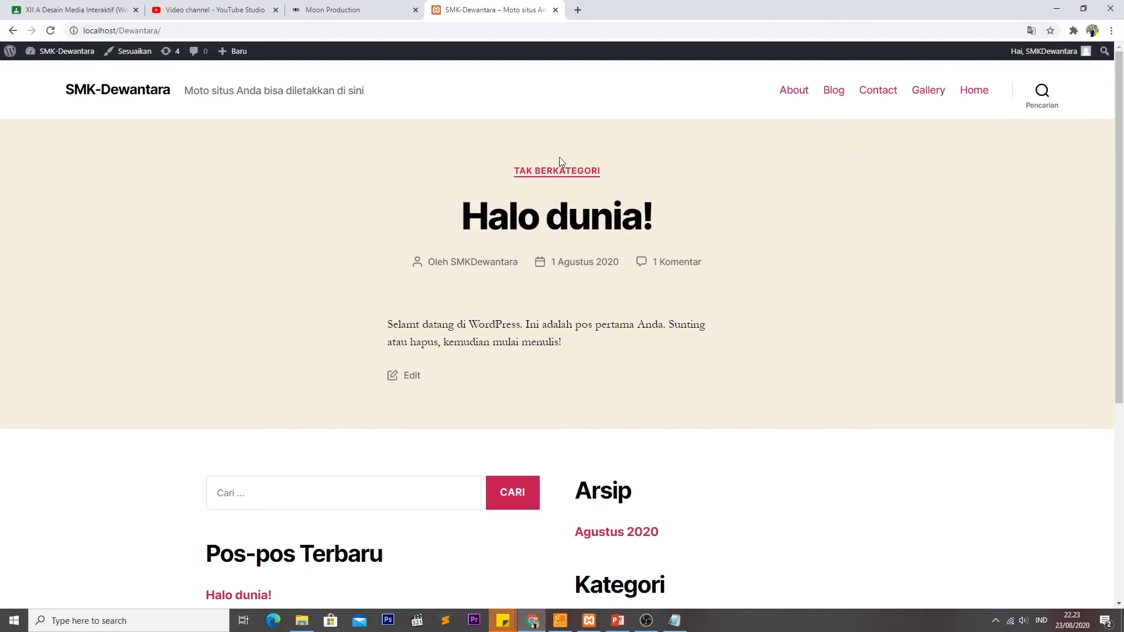
{"action": "left_click", "coordinate": [973, 94]}
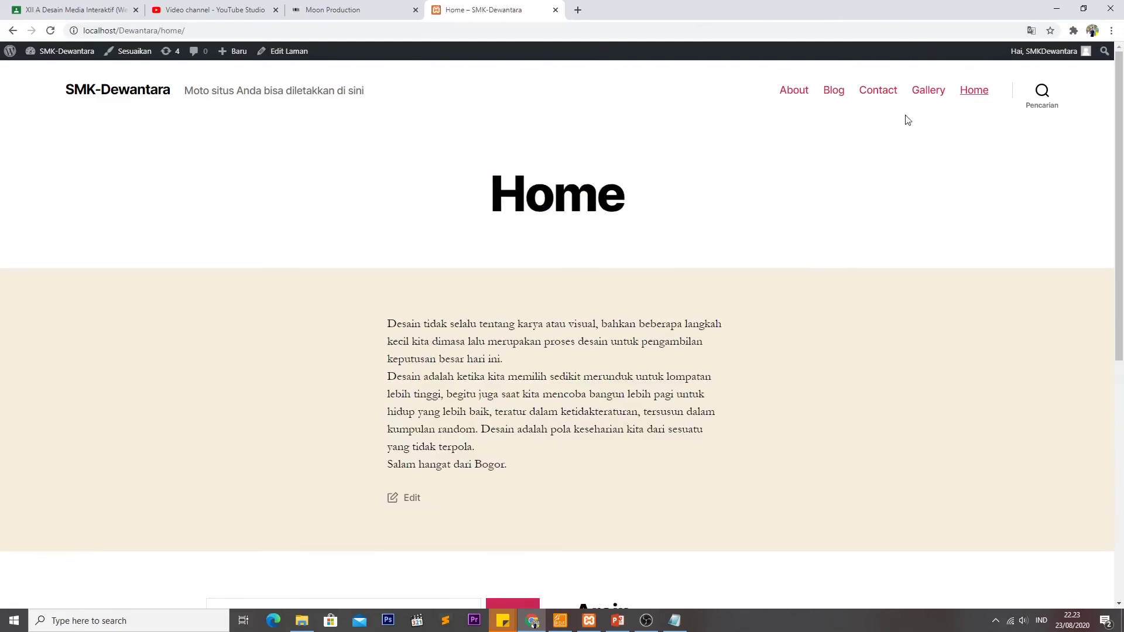
{"action": "left_click", "coordinate": [805, 89]}
Step: Assign Master Menu to the Menu Horizontal Desktop display location and save the menu
{"action": "left_click", "coordinate": [9, 55]}
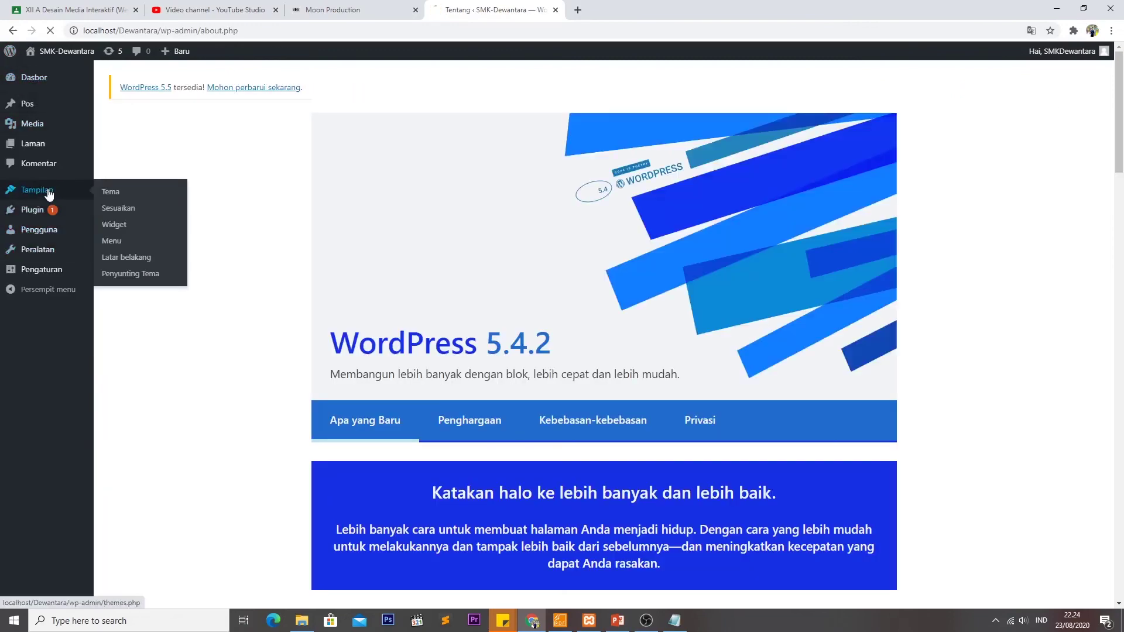
{"action": "left_click", "coordinate": [48, 195]}
{"action": "left_click", "coordinate": [26, 259]}
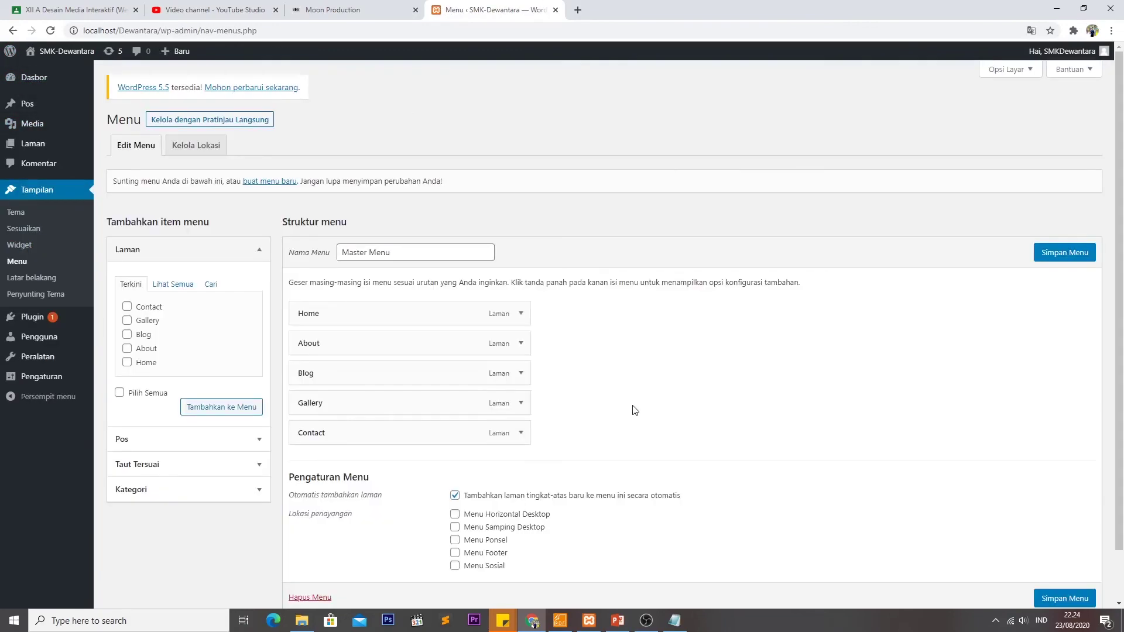
{"action": "scroll", "coordinate": [634, 409], "scroll_direction": "down", "scroll_amount": 2}
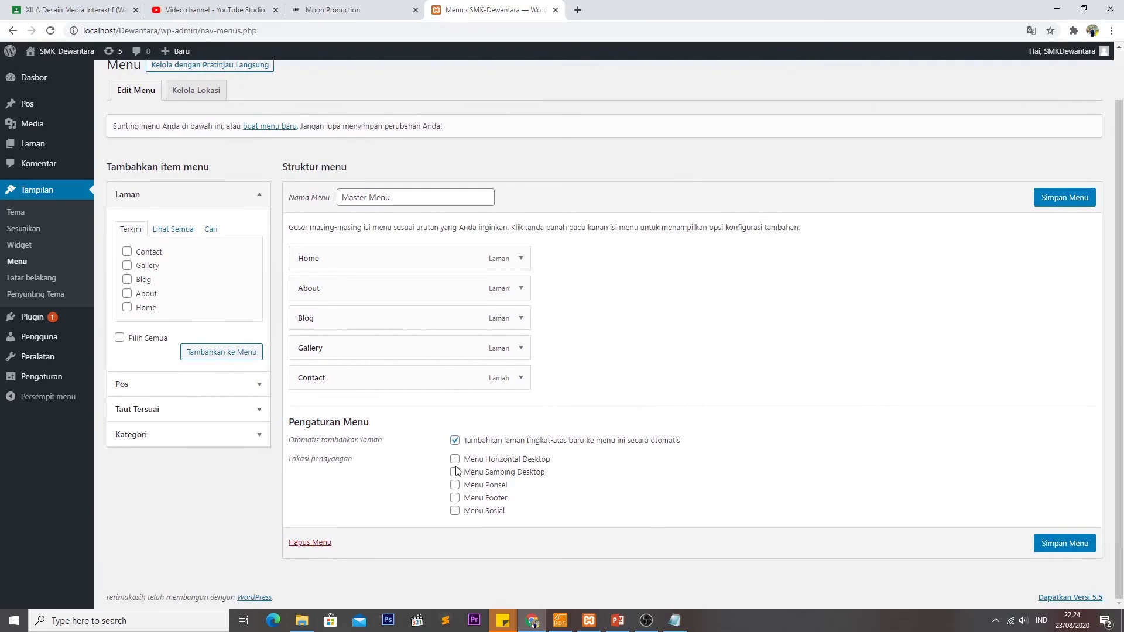
{"action": "left_click", "coordinate": [455, 460]}
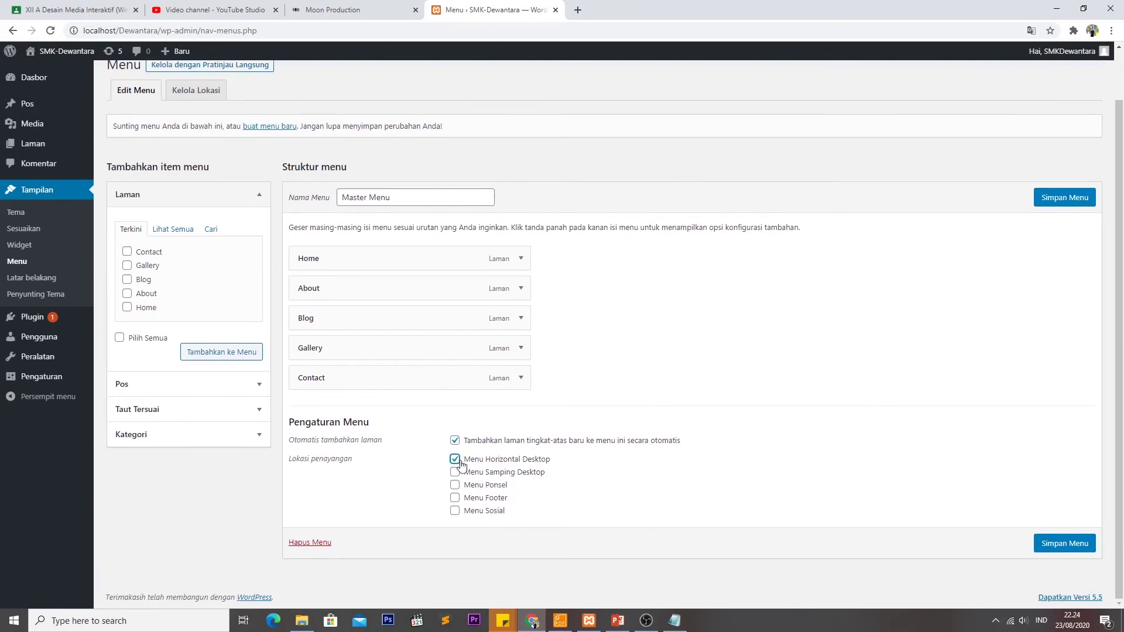
{"action": "left_click", "coordinate": [1040, 536]}
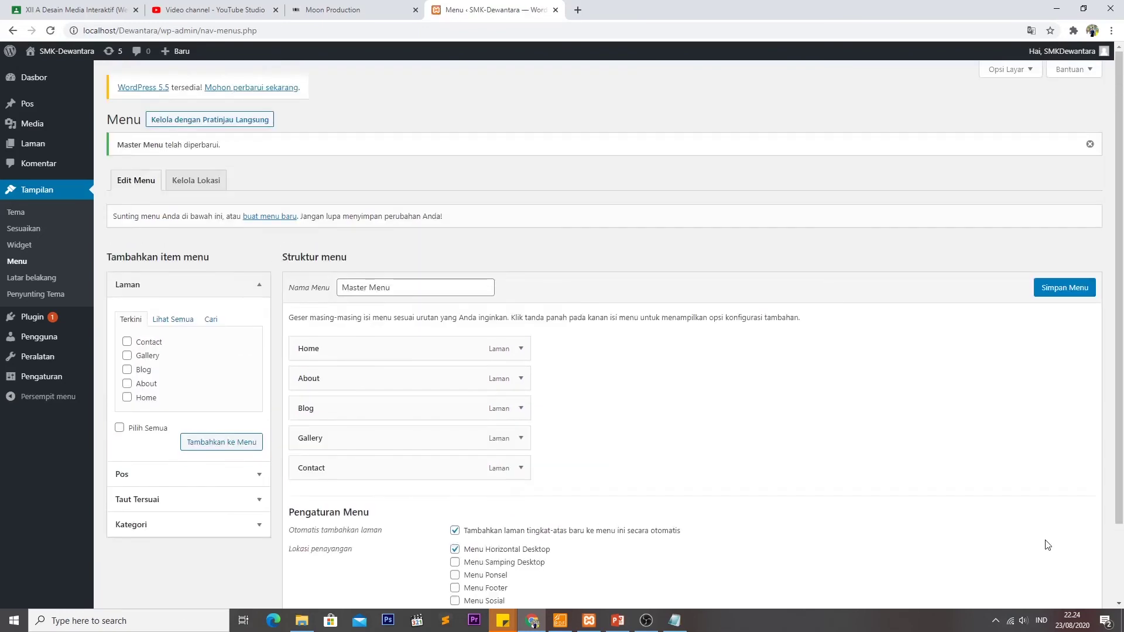
Step: Check the order of the navigation links on the site's front page and return to the dashboard
{"action": "left_click", "coordinate": [34, 84]}
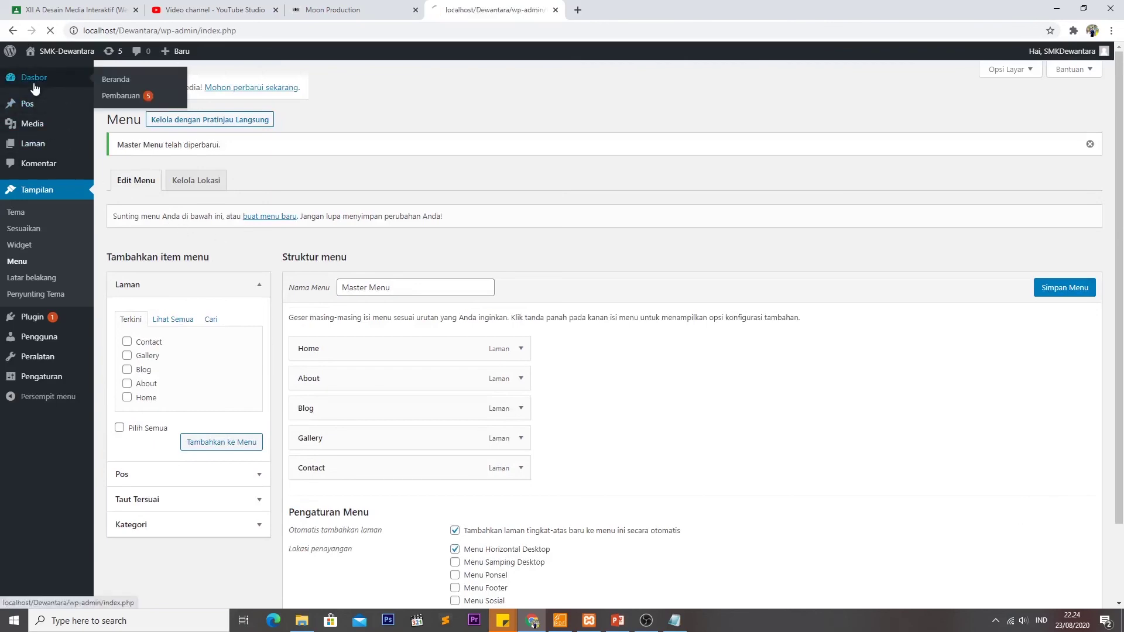
{"action": "left_click", "coordinate": [67, 61]}
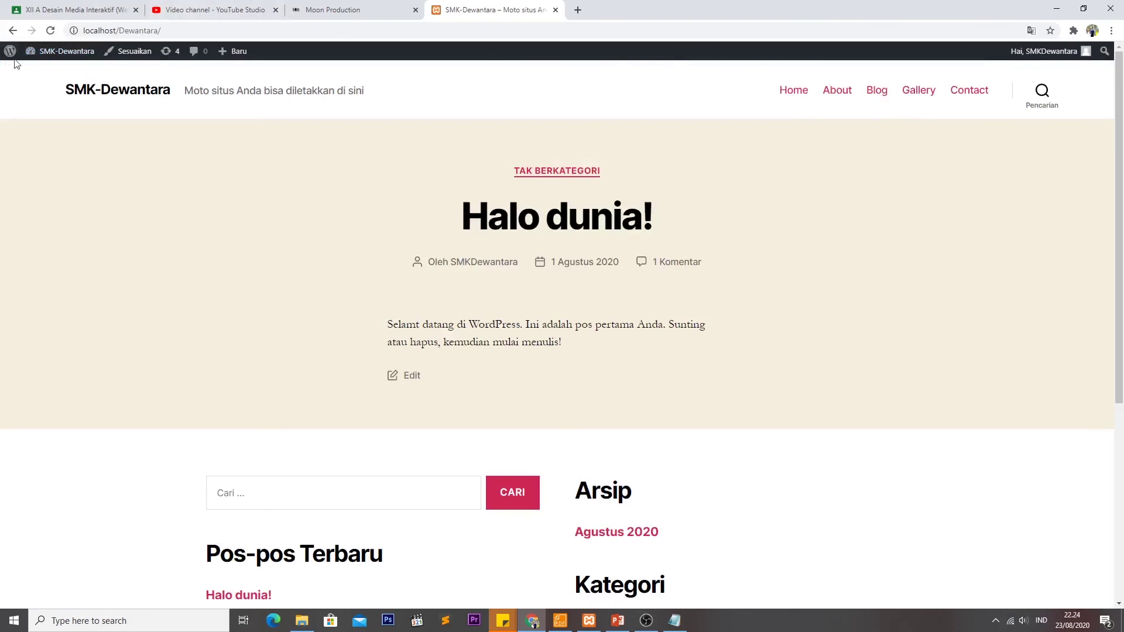
{"action": "mouse_move", "coordinate": [33, 51]}
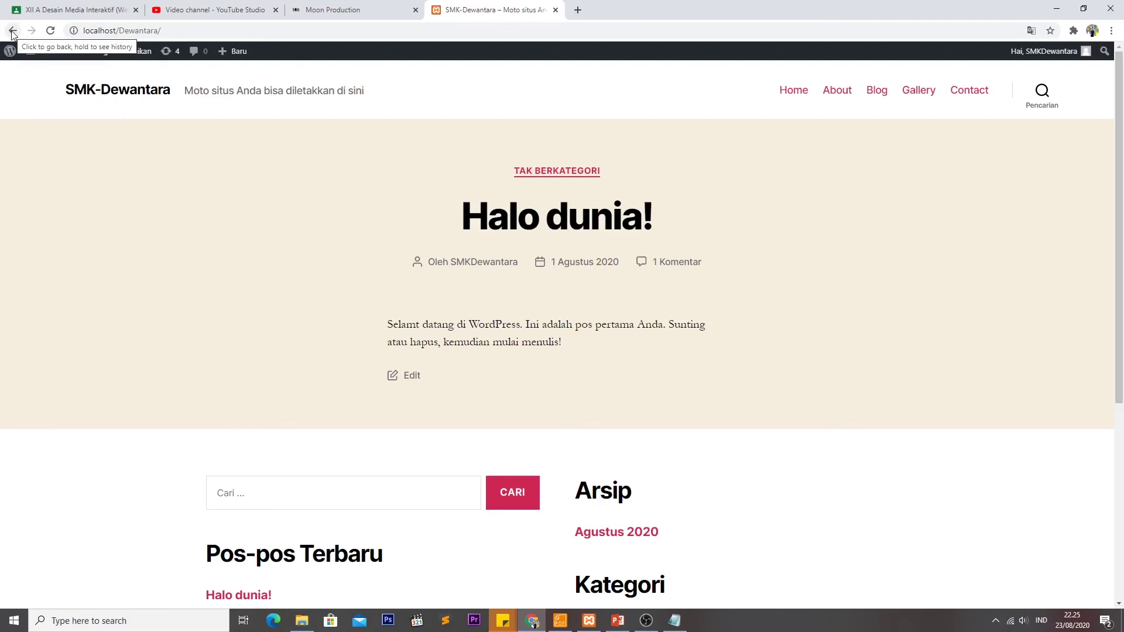
{"action": "left_click", "coordinate": [13, 31]}
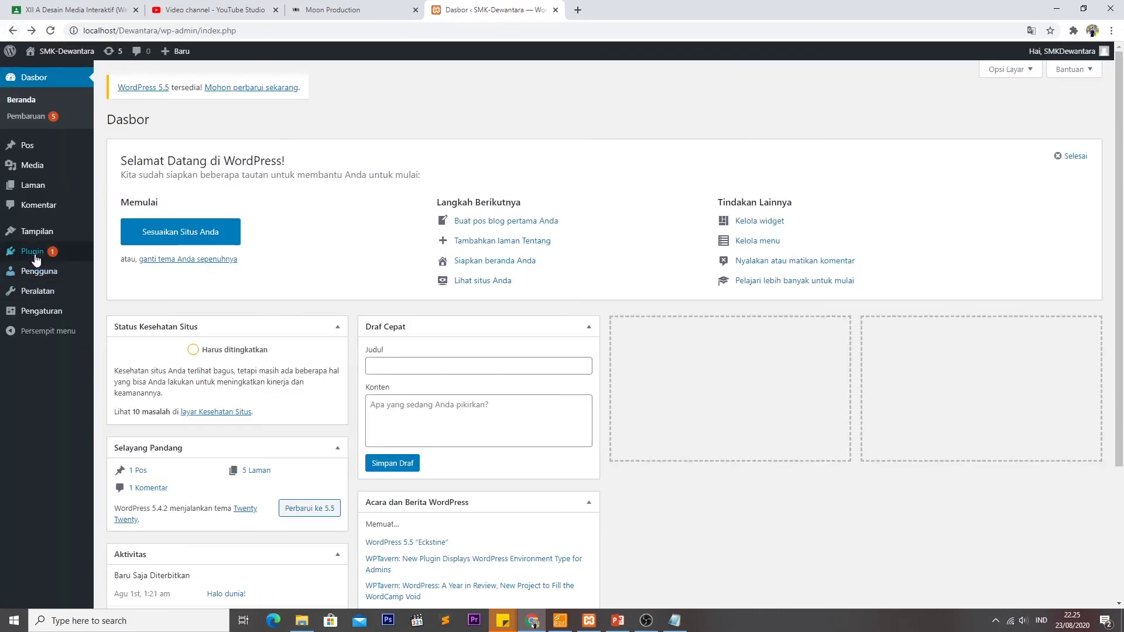
Step: Open the Master Menu for editing, review its item order and display location, and save the menu again
{"action": "mouse_move", "coordinate": [34, 264]}
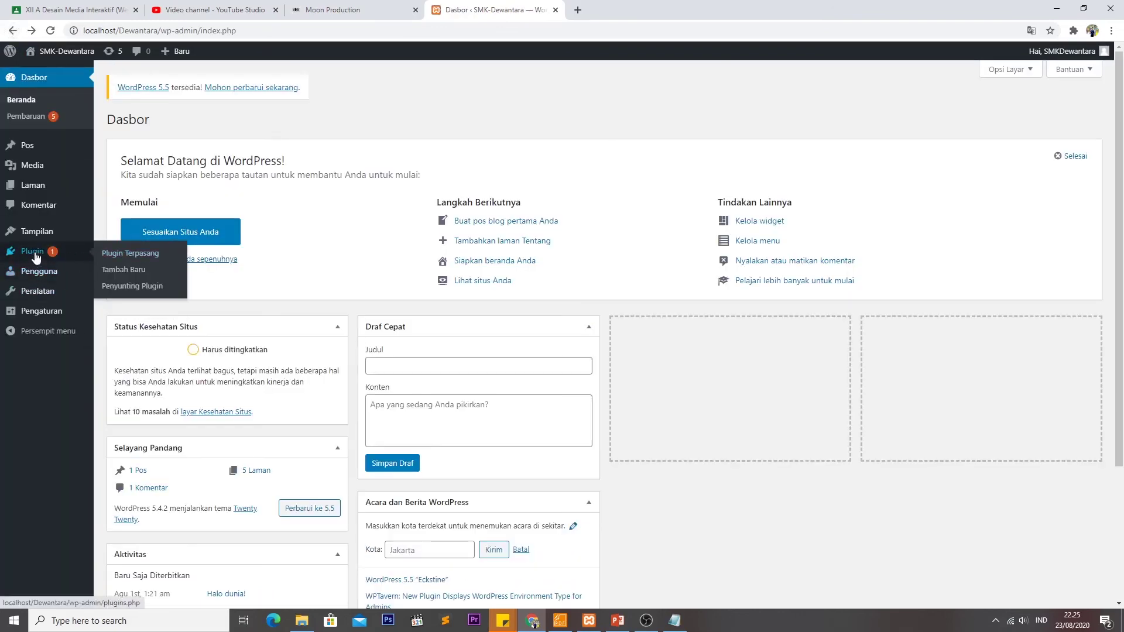
{"action": "mouse_move", "coordinate": [38, 229]}
{"action": "left_click", "coordinate": [111, 282]}
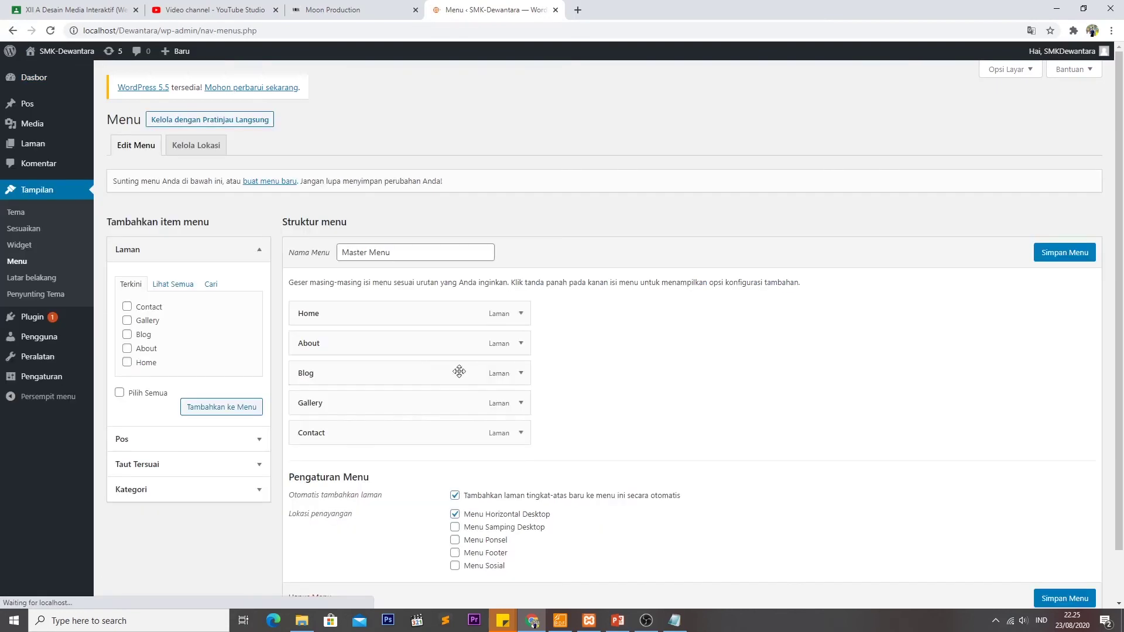
{"action": "scroll", "coordinate": [527, 445], "scroll_direction": "down", "scroll_amount": 1}
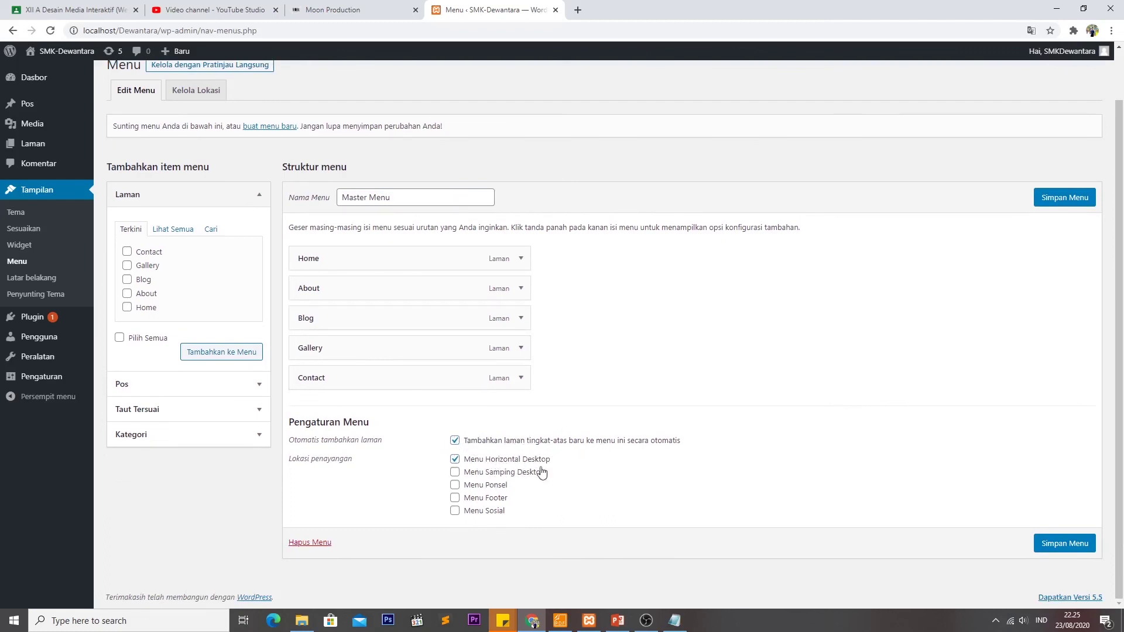
{"action": "left_click", "coordinate": [1077, 543]}
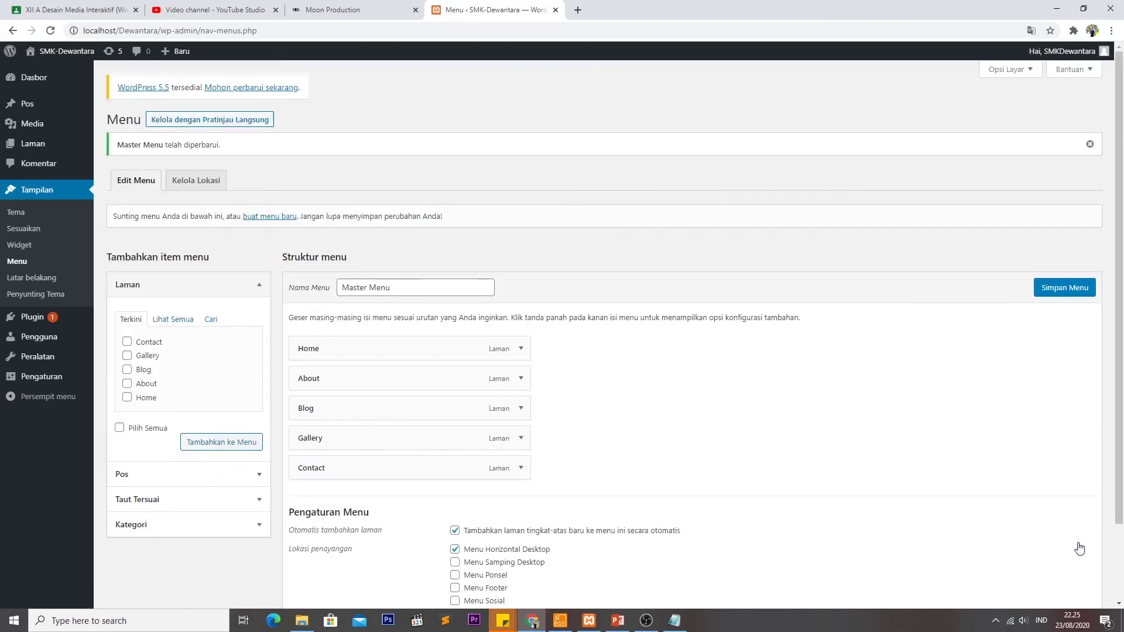
Step: Visit the live site and check each navigation link by opening the Home, About, Blog, Gallery and Contact pages
{"action": "left_click", "coordinate": [67, 51]}
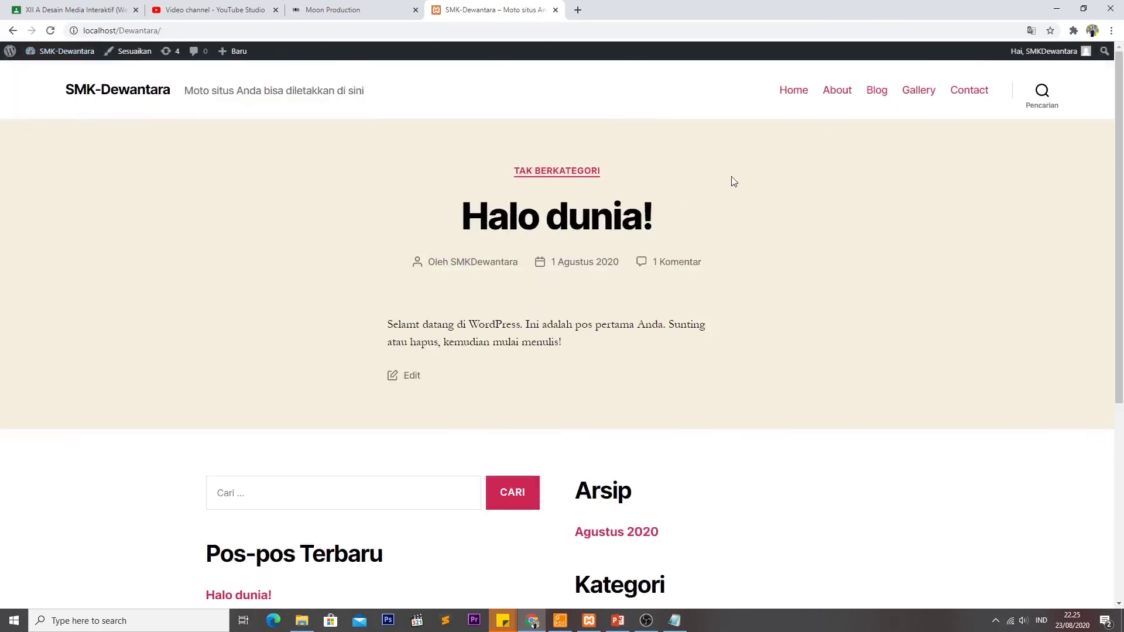
{"action": "left_click", "coordinate": [793, 95]}
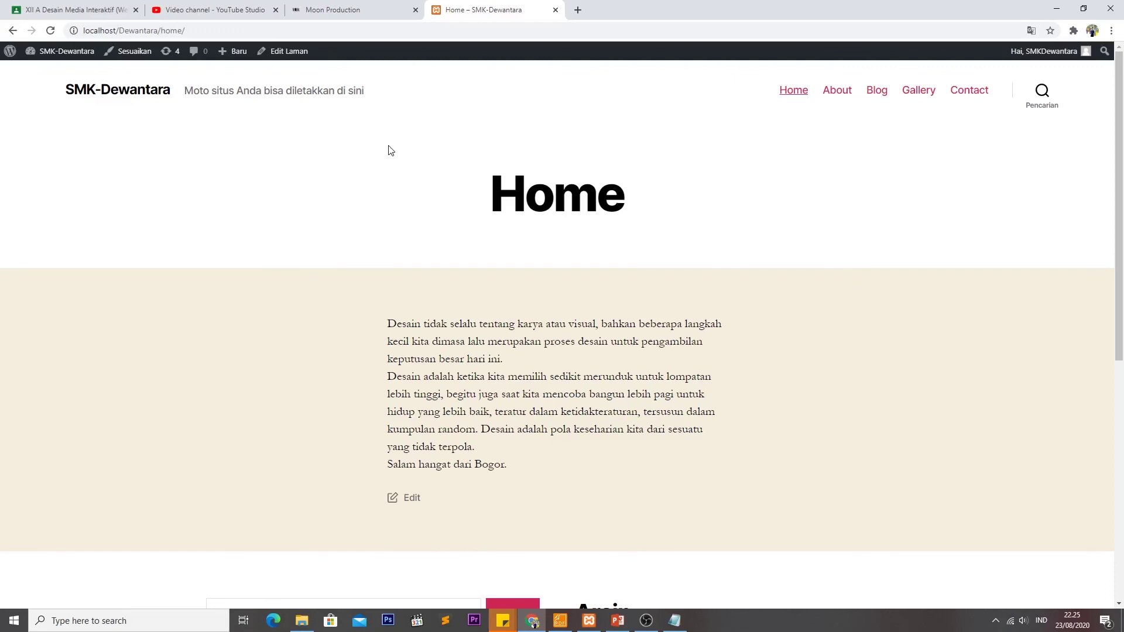
{"action": "left_click", "coordinate": [837, 90]}
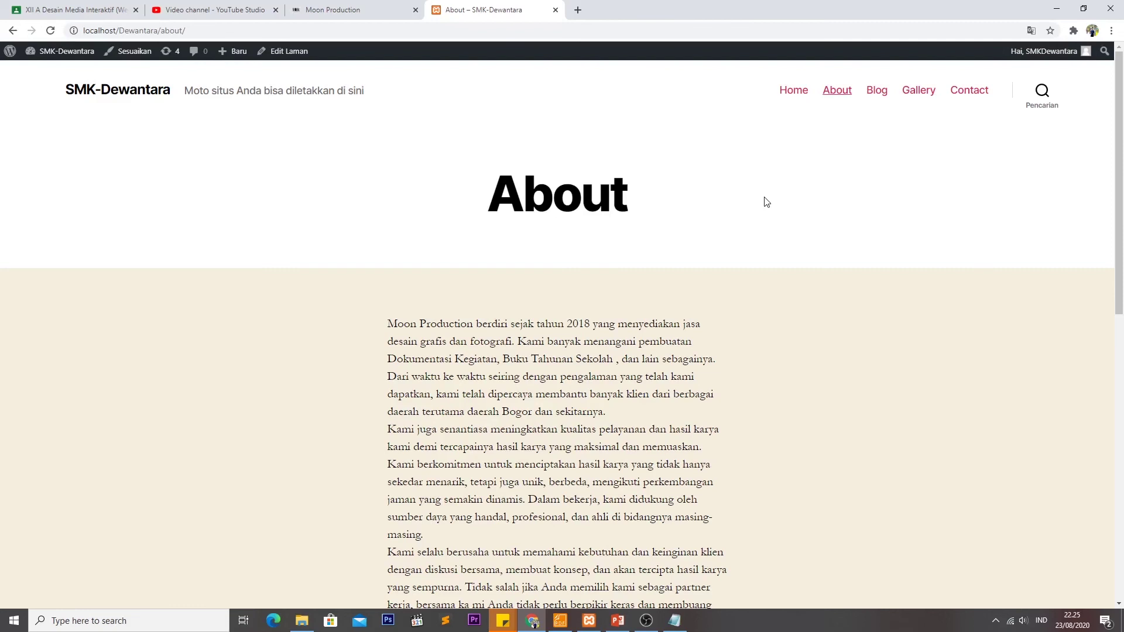
{"action": "left_click", "coordinate": [876, 91]}
{"action": "left_click", "coordinate": [919, 93]}
{"action": "left_click", "coordinate": [979, 93]}
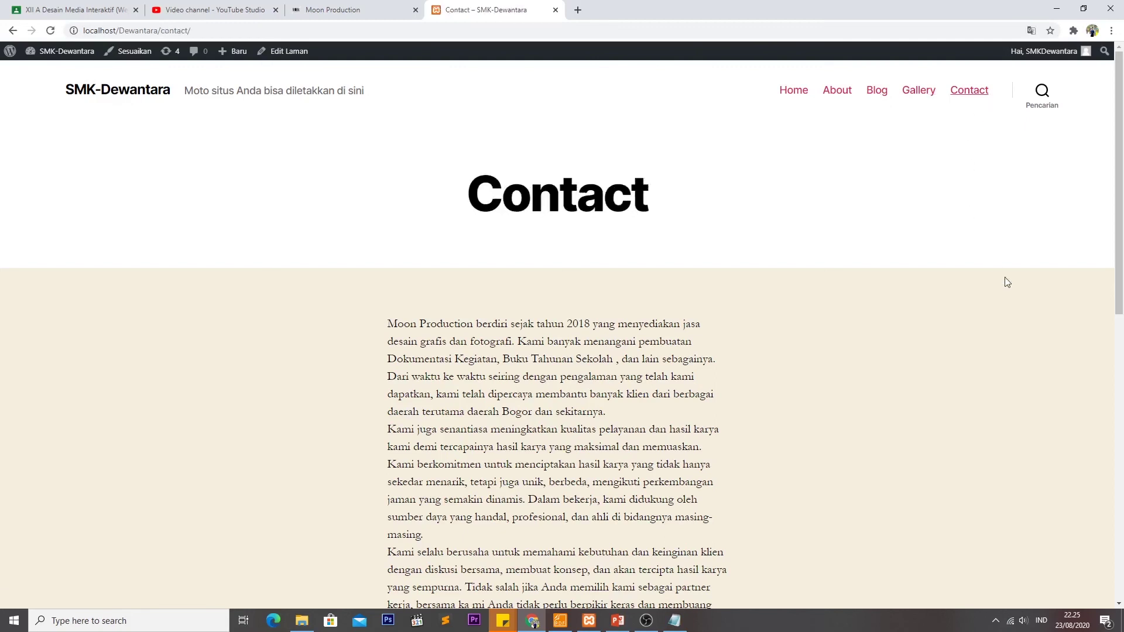